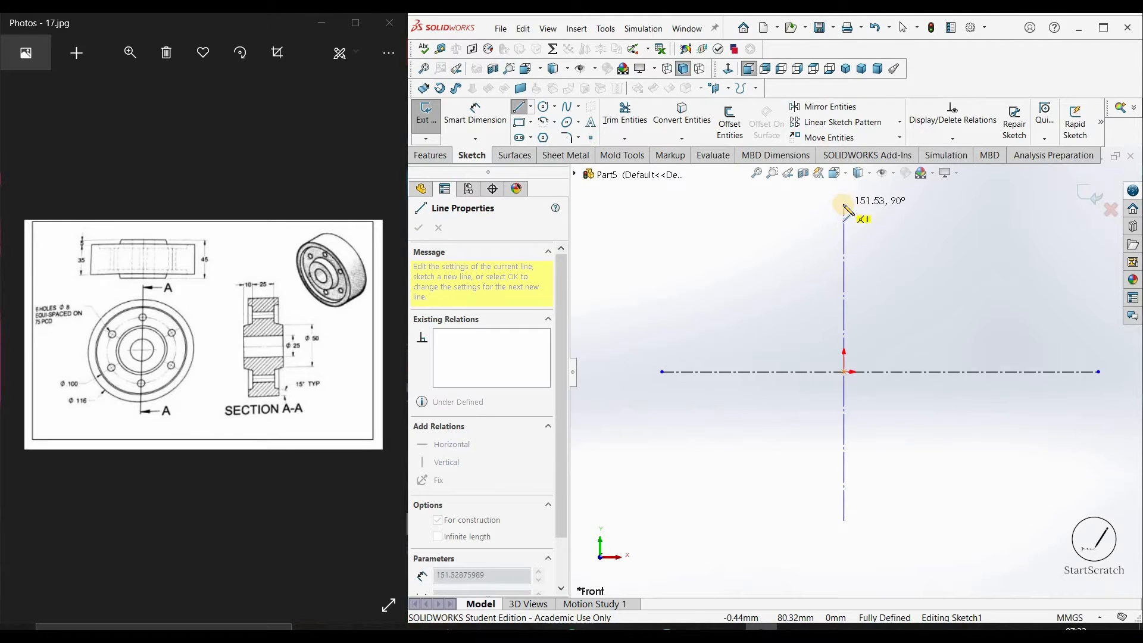
Finish the vertical construction line through the origin at about 151.5 mm long, undoing the stray short line drawn on it.
{"action": "left_click", "coordinate": [844, 206]}
{"action": "key", "text": "Escape"}
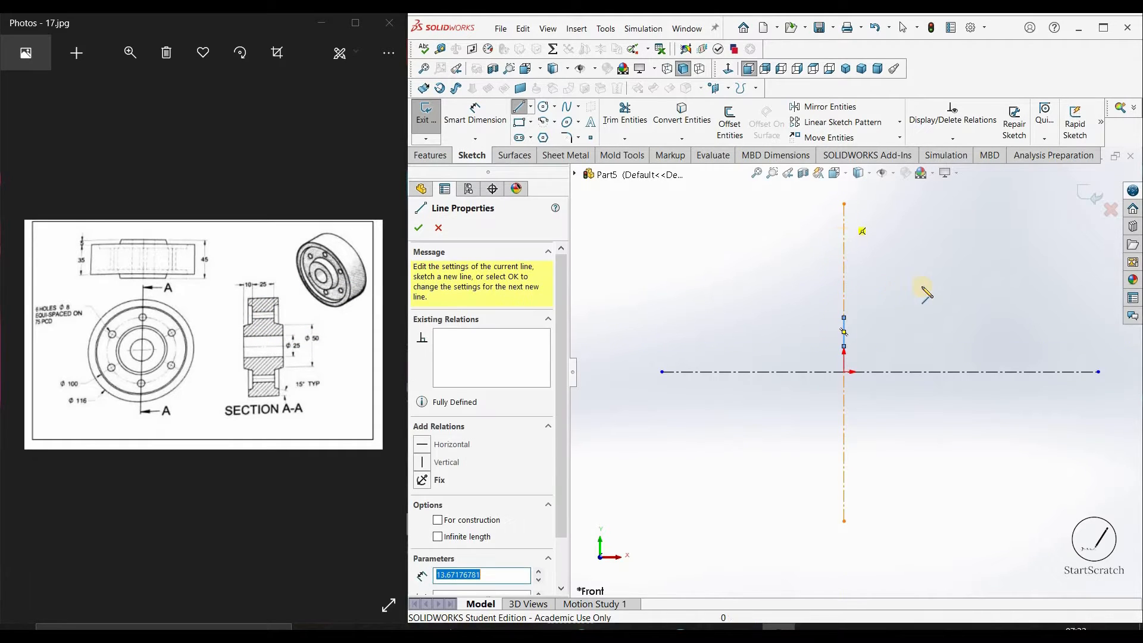
{"action": "key", "text": "ctrl+z"}
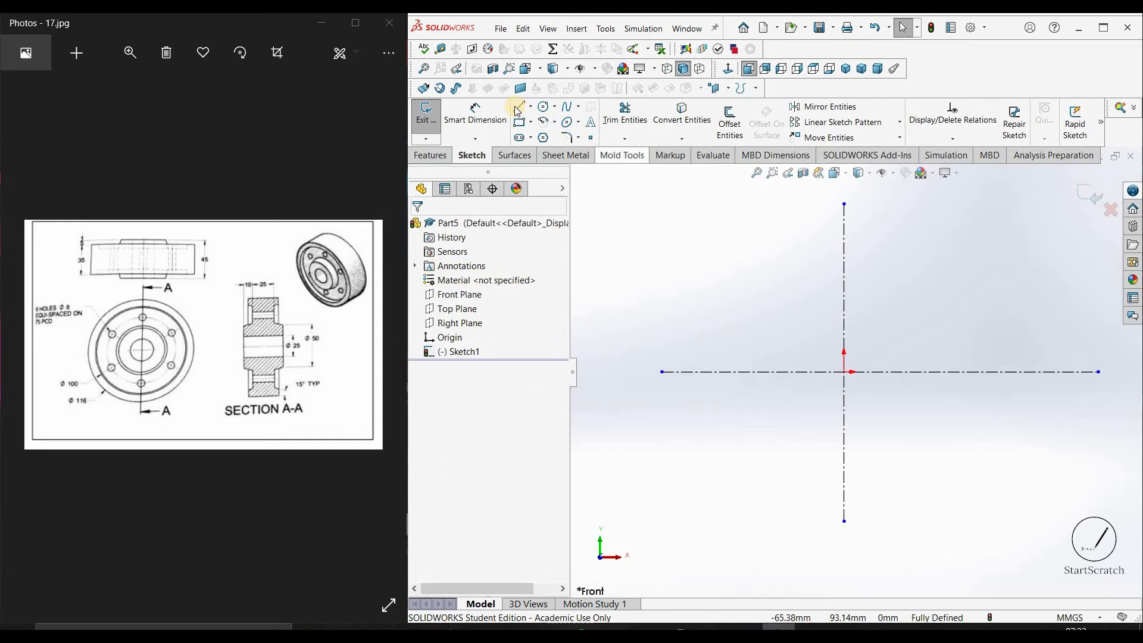
Sketch a closed stepped profile against the vertical centerline, about 29 mm wide at the rim and 40 mm at the hub, with slanted recess edges.
{"action": "left_click", "coordinate": [518, 107]}
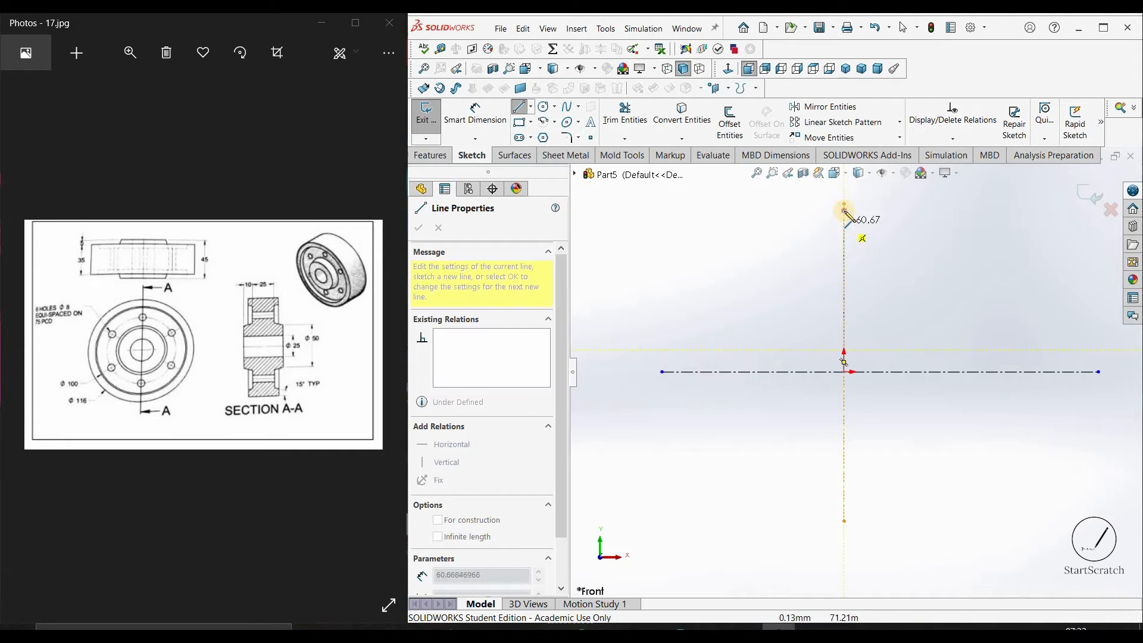
{"action": "left_click", "coordinate": [882, 216]}
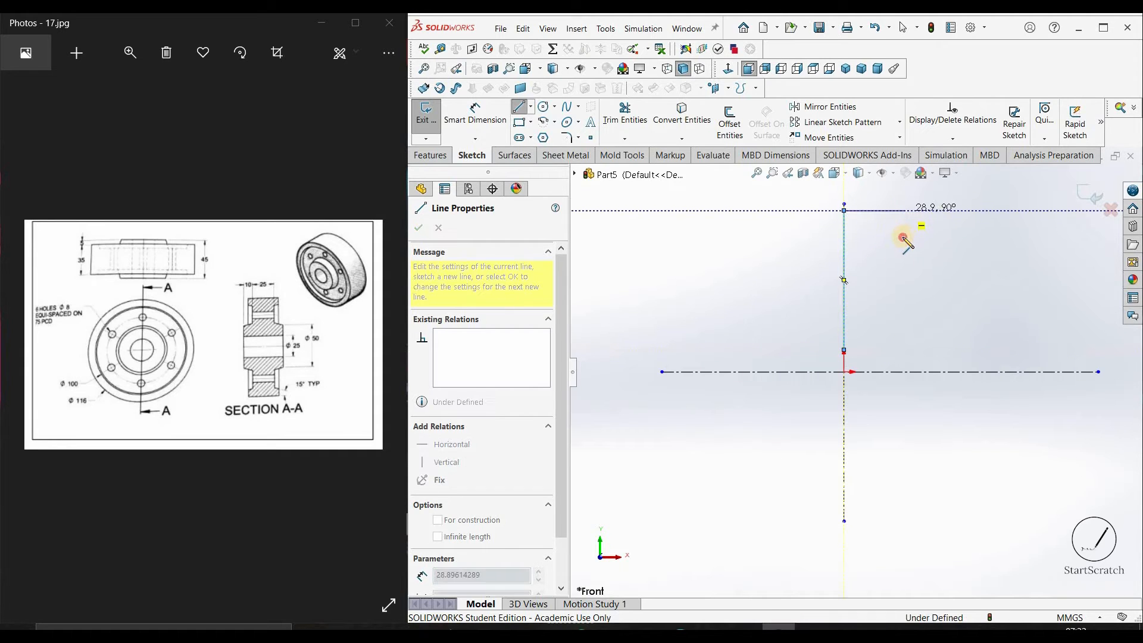
{"action": "left_click", "coordinate": [904, 210]}
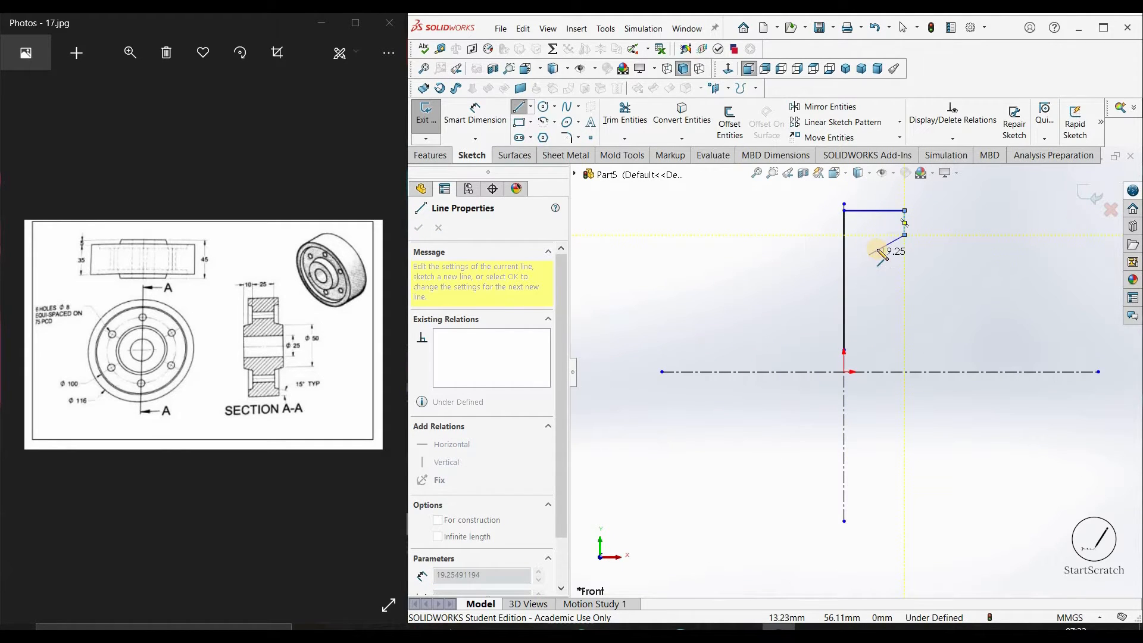
{"action": "left_click", "coordinate": [881, 283]}
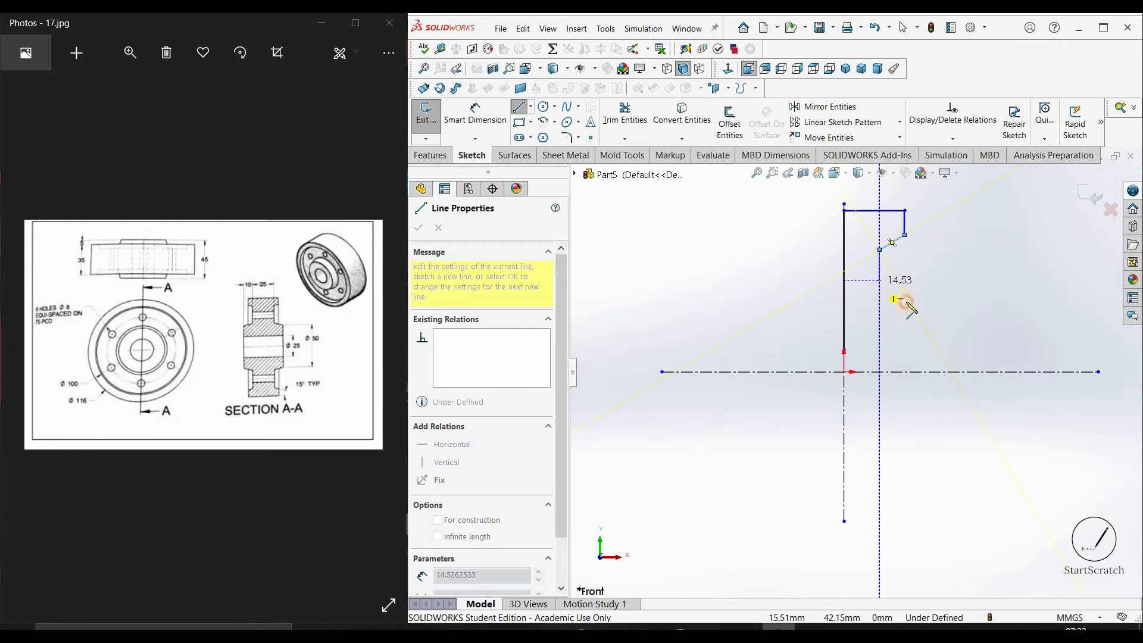
{"action": "left_click", "coordinate": [927, 311]}
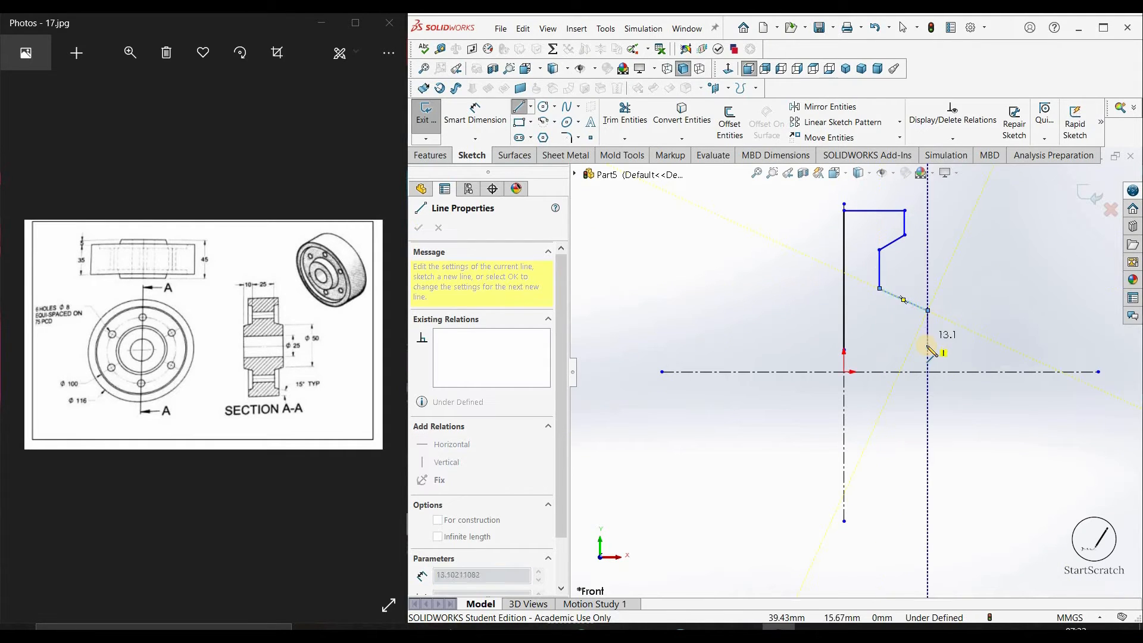
{"action": "left_click", "coordinate": [845, 350]}
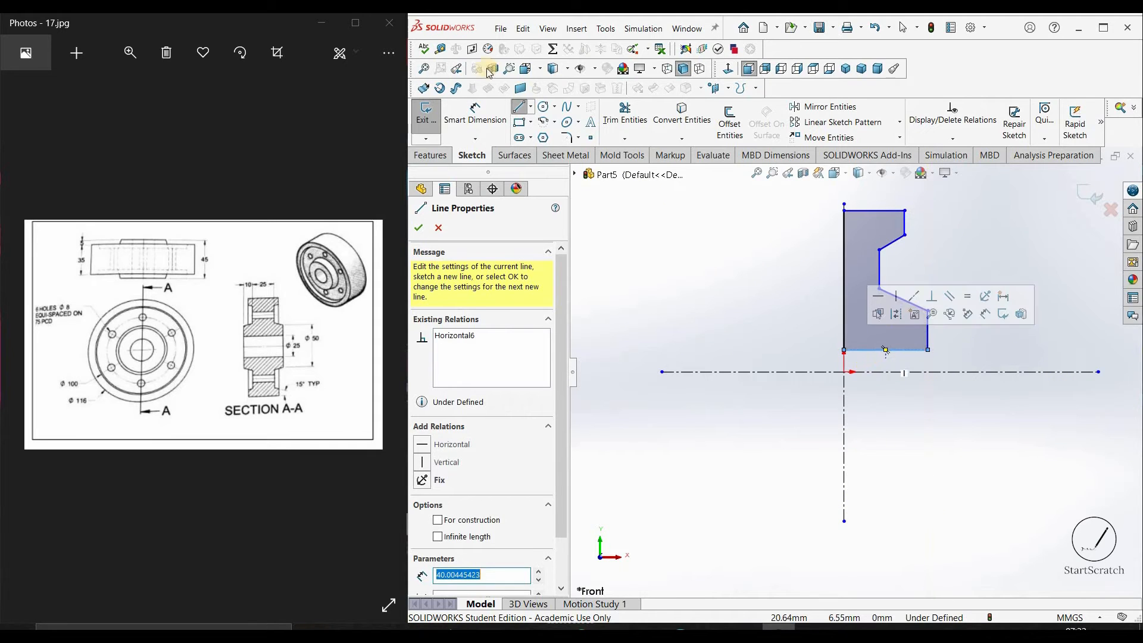
Dimension the profile's upper rim corner from the horizontal centerline as 116/2 mm.
{"action": "left_click", "coordinate": [475, 113]}
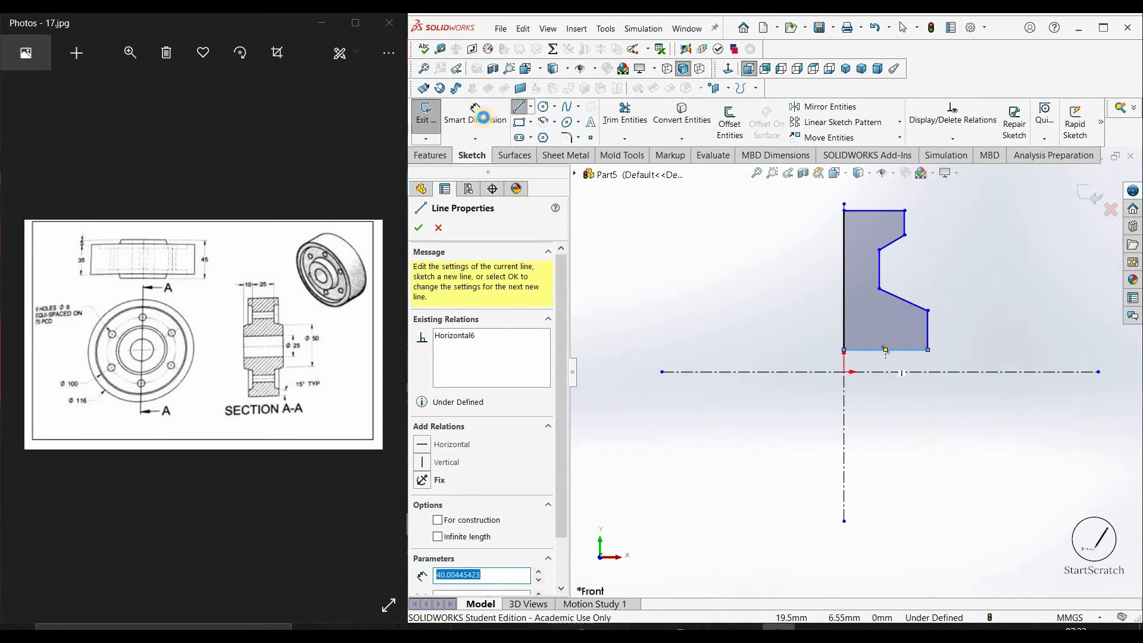
{"action": "left_click", "coordinate": [904, 371]}
{"action": "key", "text": "Escape"}
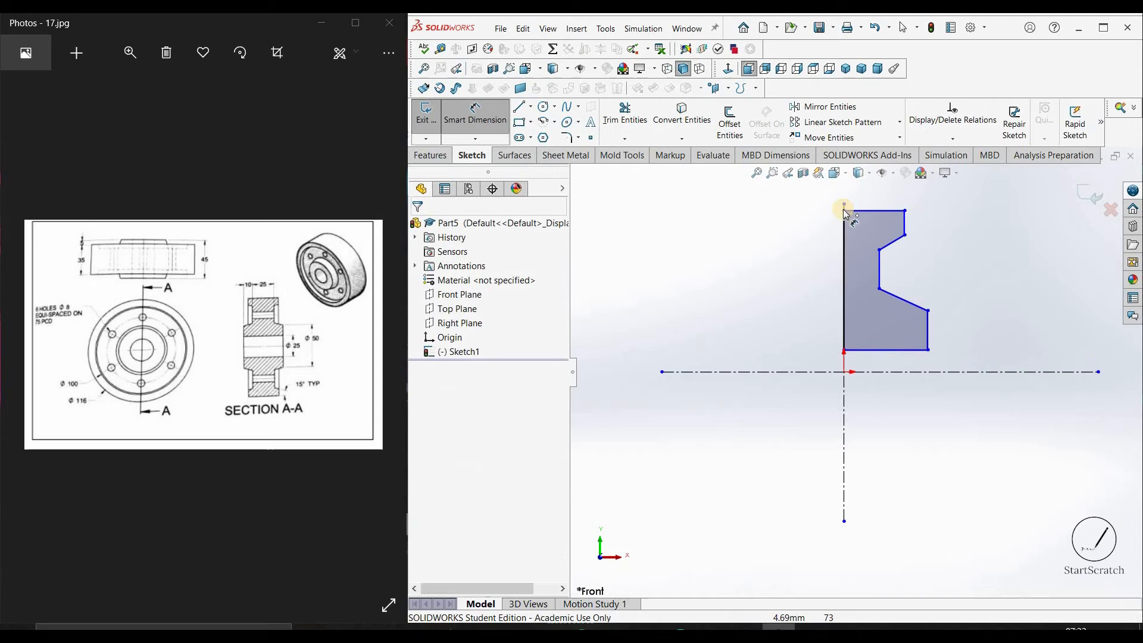
{"action": "left_click", "coordinate": [871, 373]}
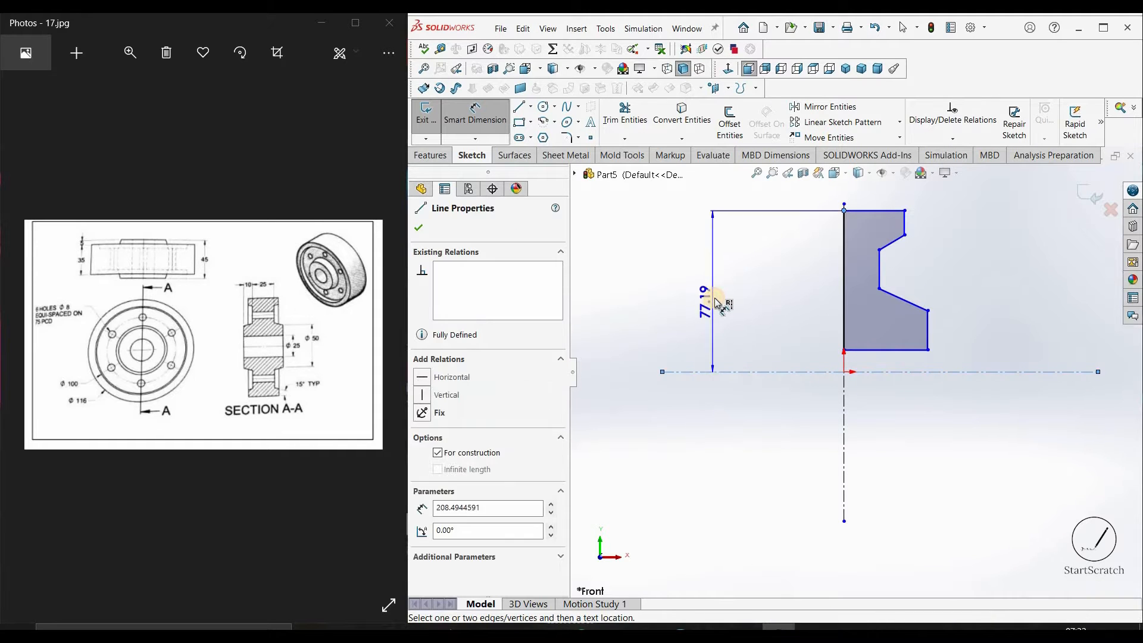
{"action": "left_click", "coordinate": [715, 300]}
{"action": "type", "text": "116/2"}
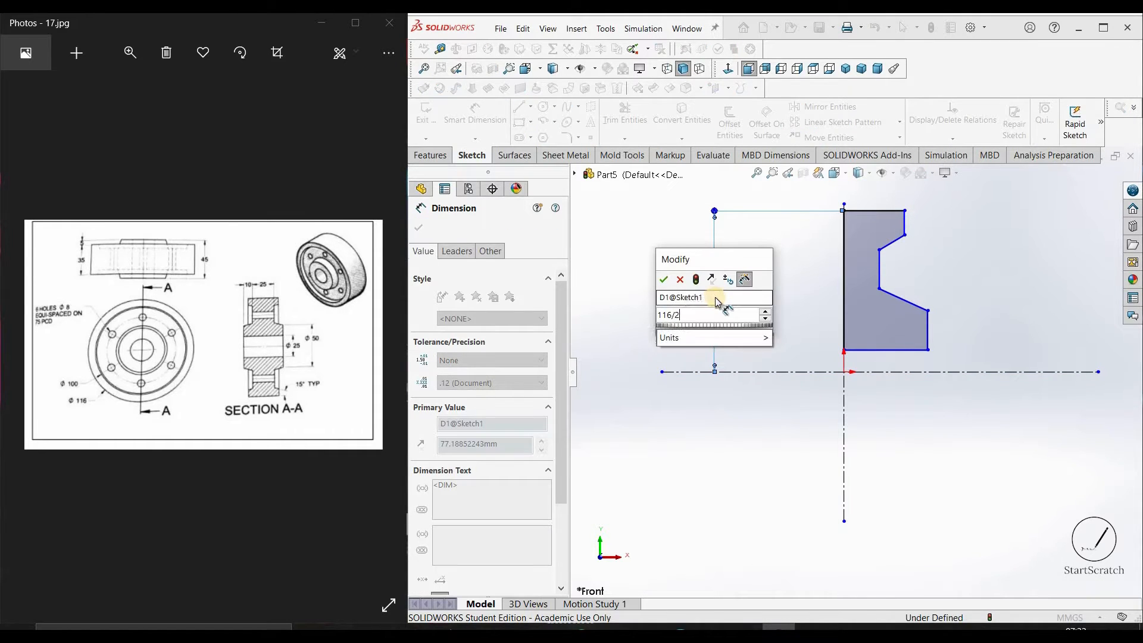
{"action": "key", "text": "Return"}
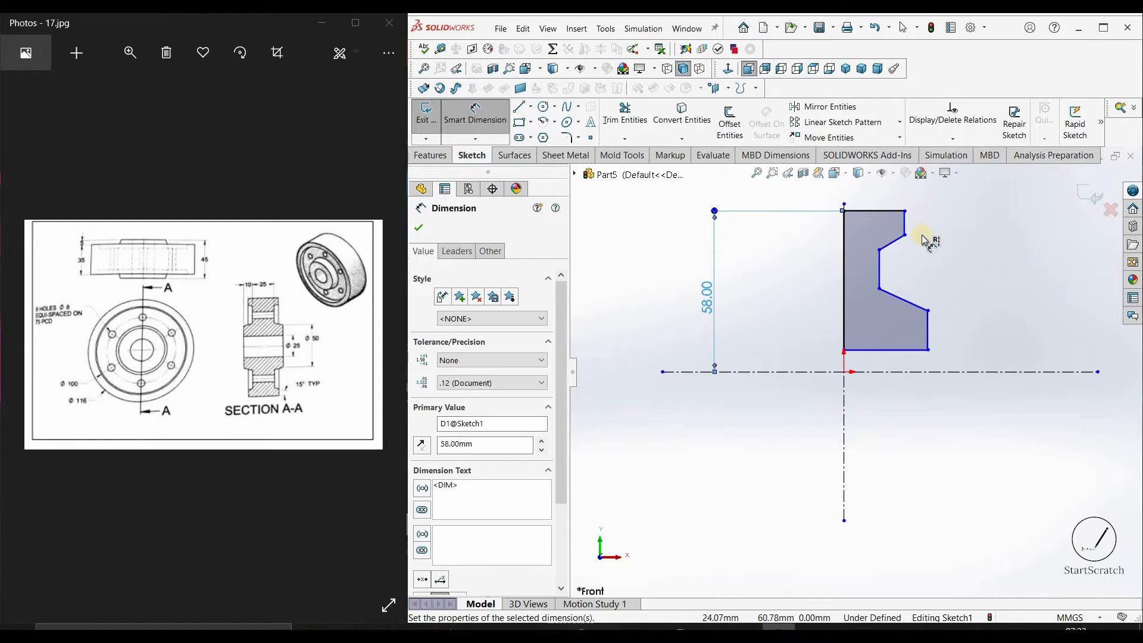
{"action": "scroll", "coordinate": [871, 211], "scroll_direction": "down", "scroll_amount": 1}
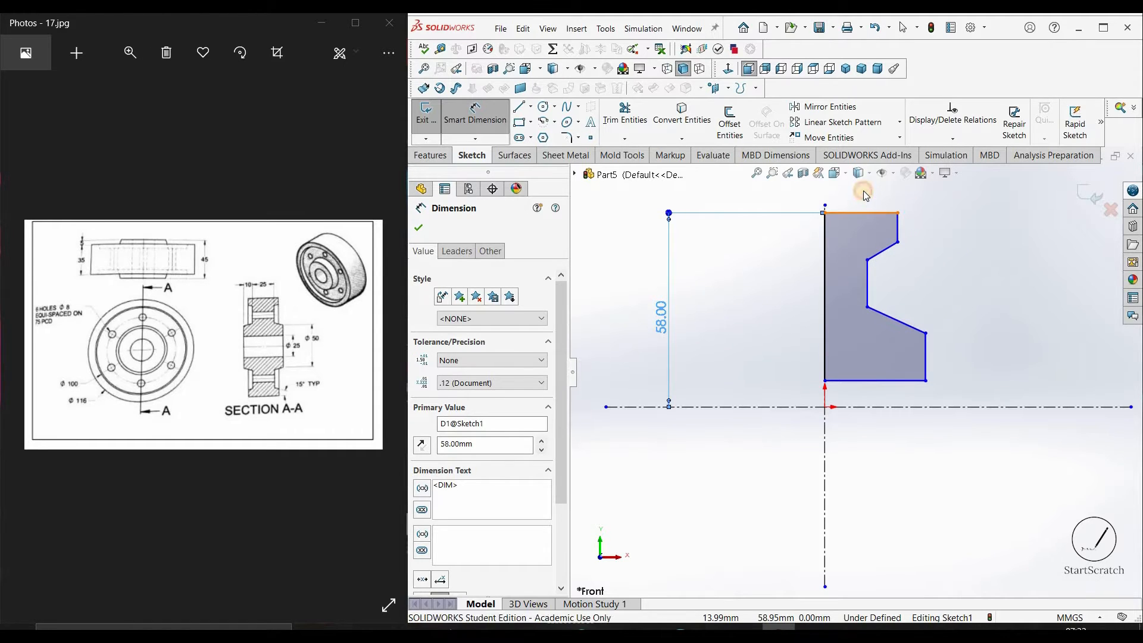
{"action": "left_click", "coordinate": [866, 211]}
{"action": "left_click", "coordinate": [863, 190]}
{"action": "key", "text": "Escape"}
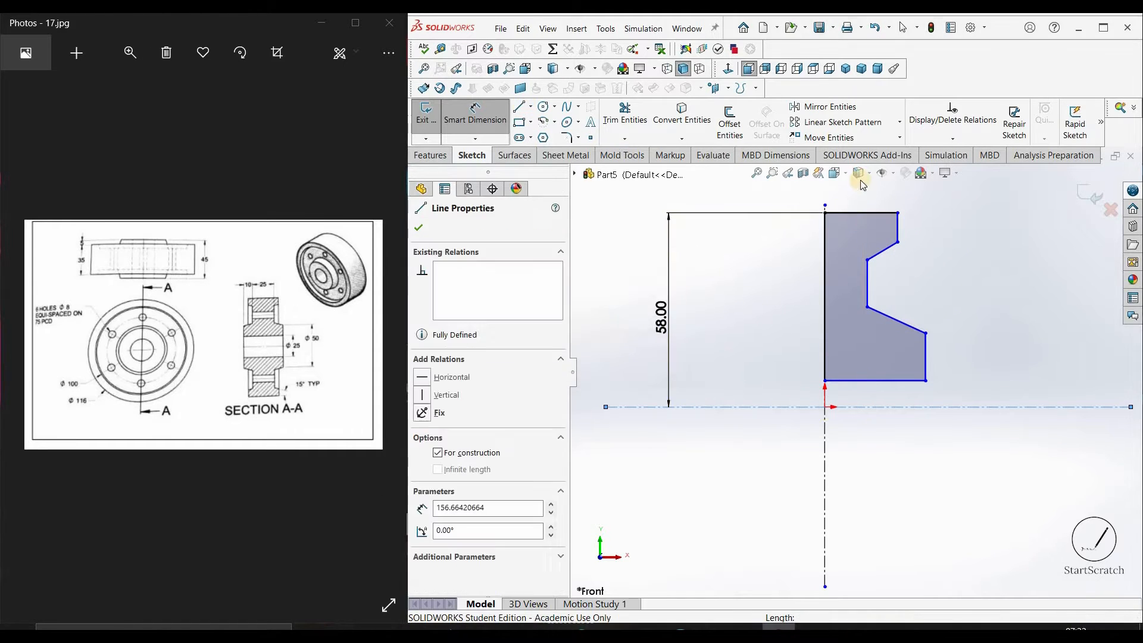
{"action": "left_click", "coordinate": [883, 210]}
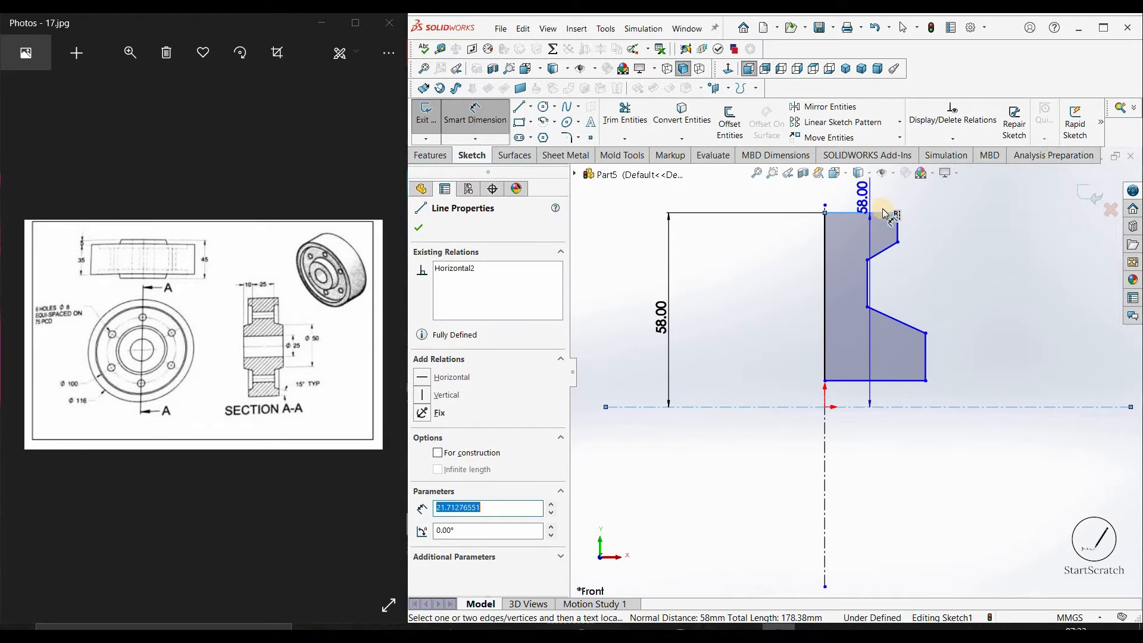
{"action": "key", "text": "Escape"}
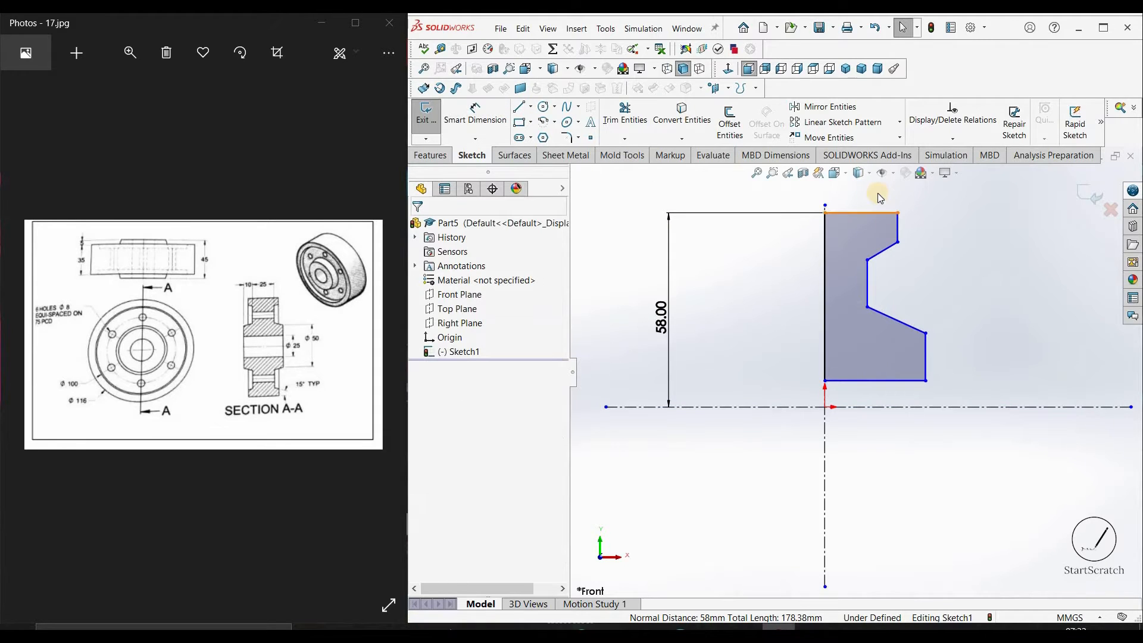
Dimension the width of the profile's upper rim edge as 35/2 mm.
{"action": "left_click", "coordinate": [474, 112]}
{"action": "left_click", "coordinate": [882, 212]}
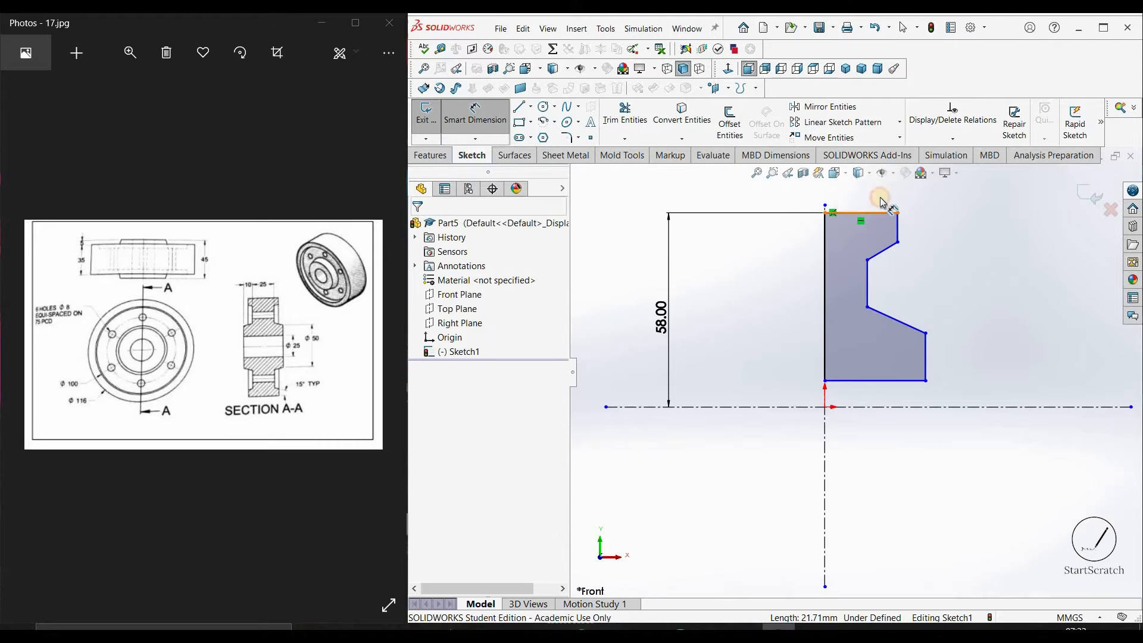
{"action": "left_click", "coordinate": [882, 205]}
{"action": "left_click", "coordinate": [882, 202]}
{"action": "type", "text": "35"}
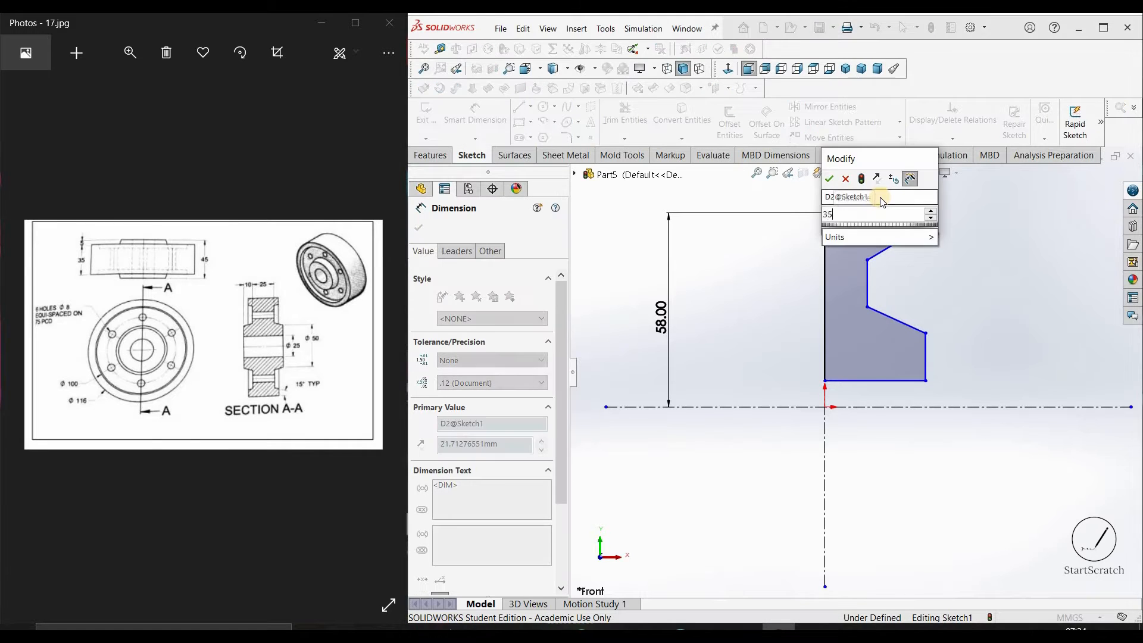
{"action": "type", "text": "/2"}
{"action": "key", "text": "Return"}
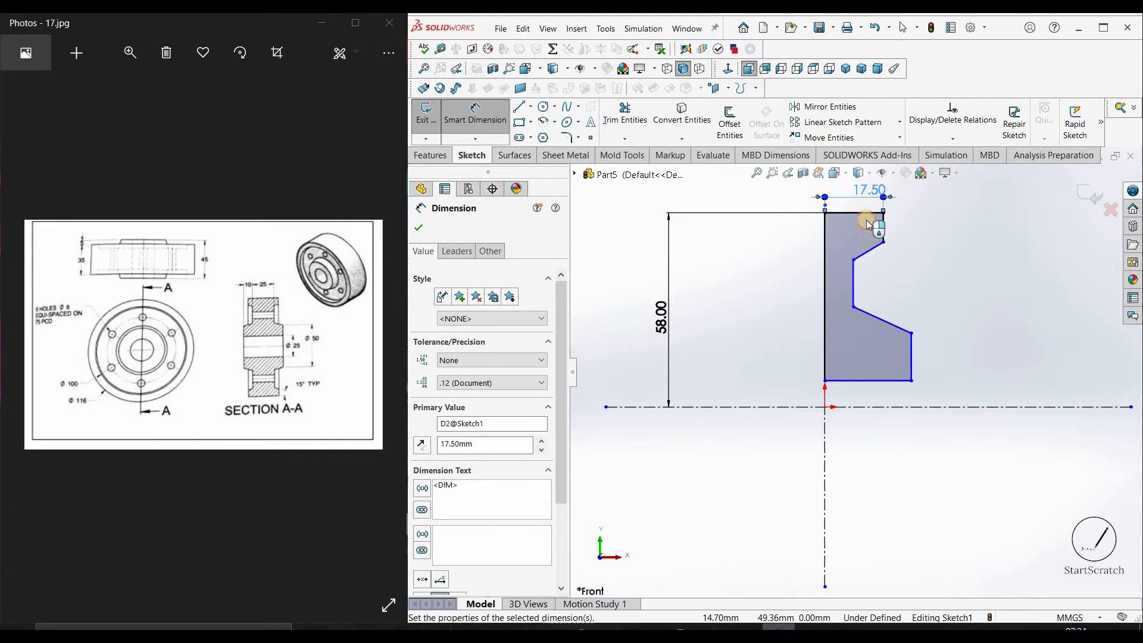
Dimension the angle between the upper rim edge and the slanted edge below it as 15 degrees.
{"action": "left_click", "coordinate": [872, 248]}
{"action": "left_click", "coordinate": [868, 213]}
{"action": "left_click", "coordinate": [893, 222]}
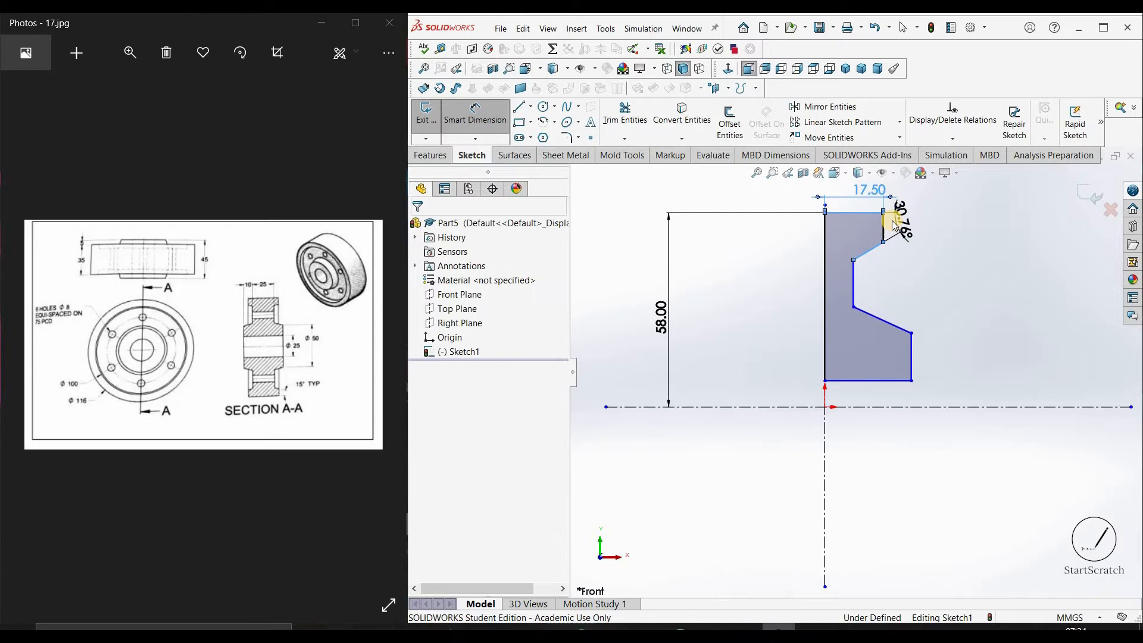
{"action": "type", "text": "15"}
{"action": "key", "text": "Return"}
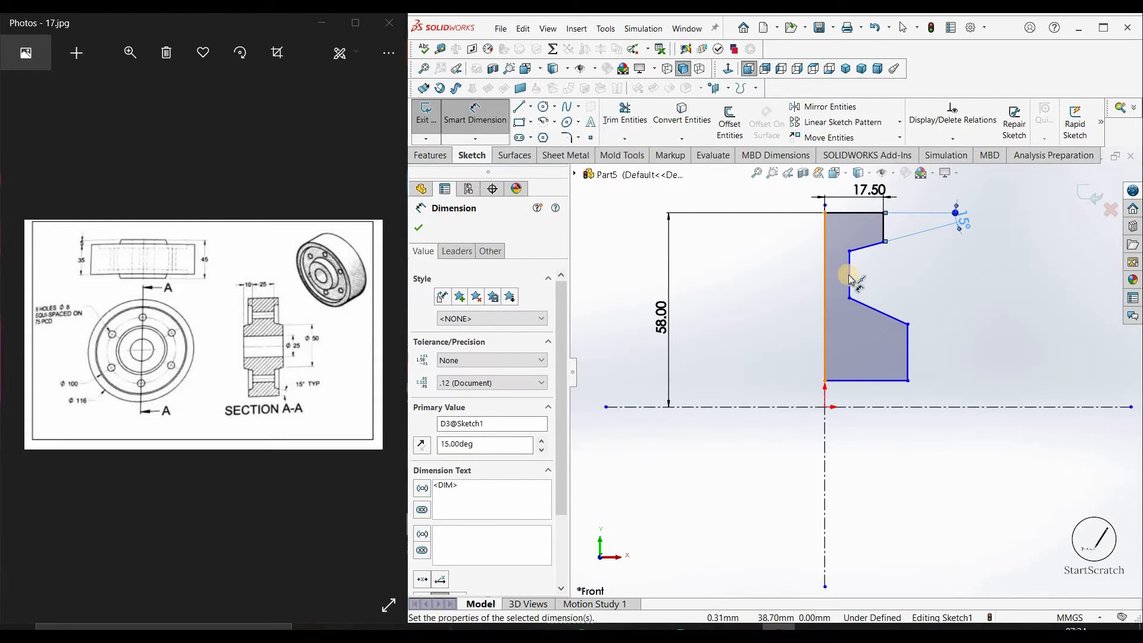
Dimension the web thickness between the recessed vertical edge and the vertical centerline edge as 25/2 mm.
{"action": "left_click", "coordinate": [850, 277]}
{"action": "left_click", "coordinate": [826, 262]}
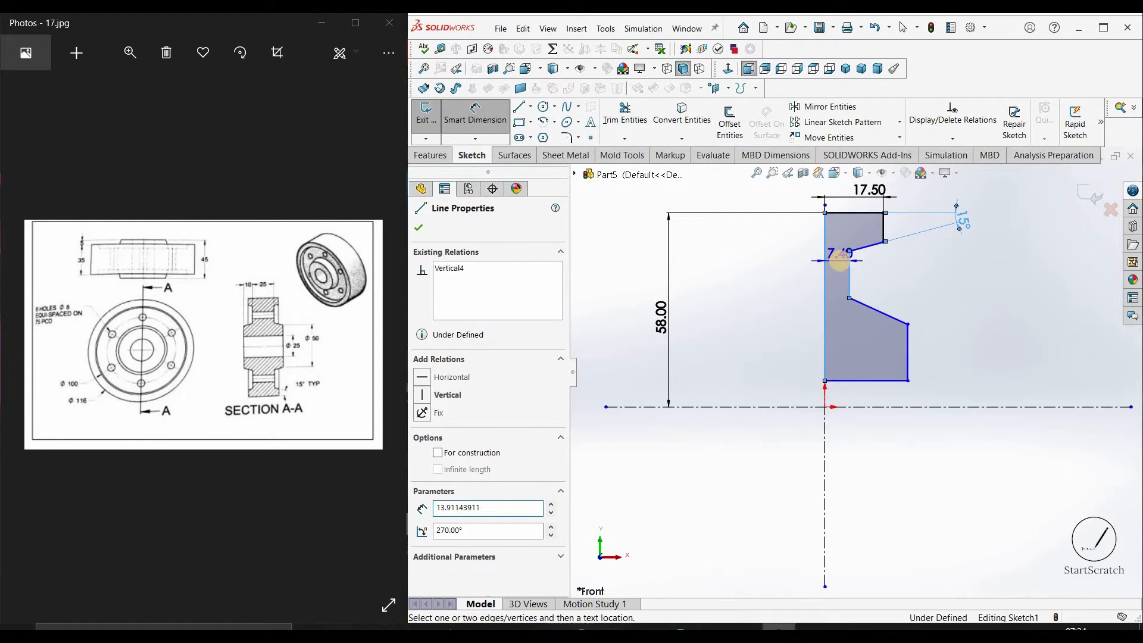
{"action": "left_click", "coordinate": [841, 261]}
{"action": "type", "text": "25/2"}
{"action": "key", "text": "Return"}
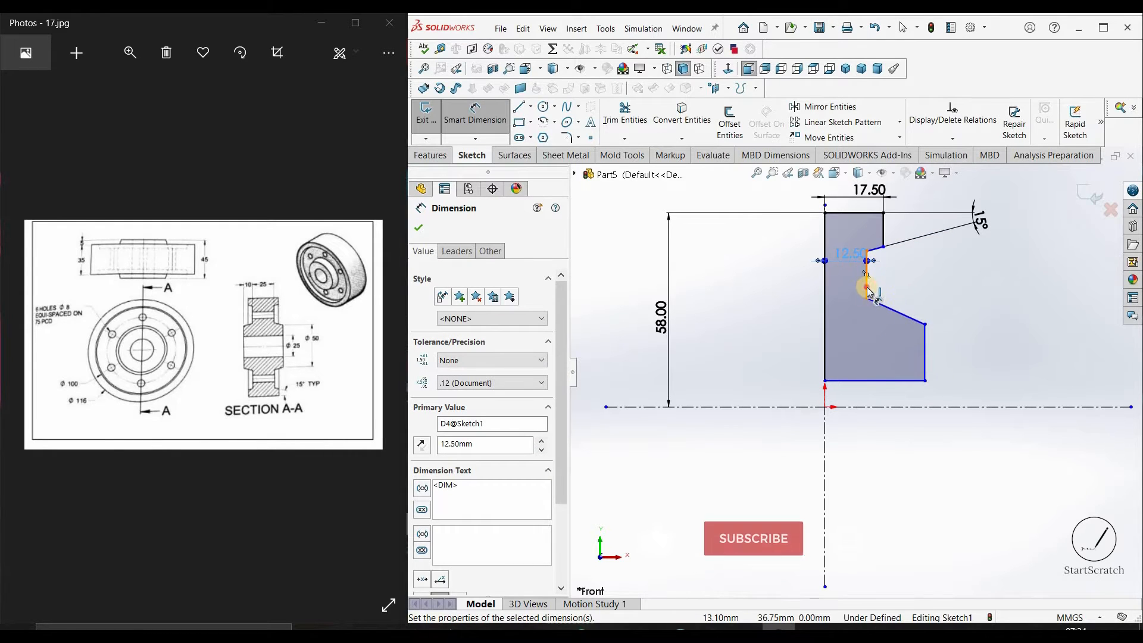
Dimension the horizontal offset between the recessed web edge and the outer hub edge as 10 mm.
{"action": "left_click", "coordinate": [925, 345]}
{"action": "left_click", "coordinate": [867, 276]}
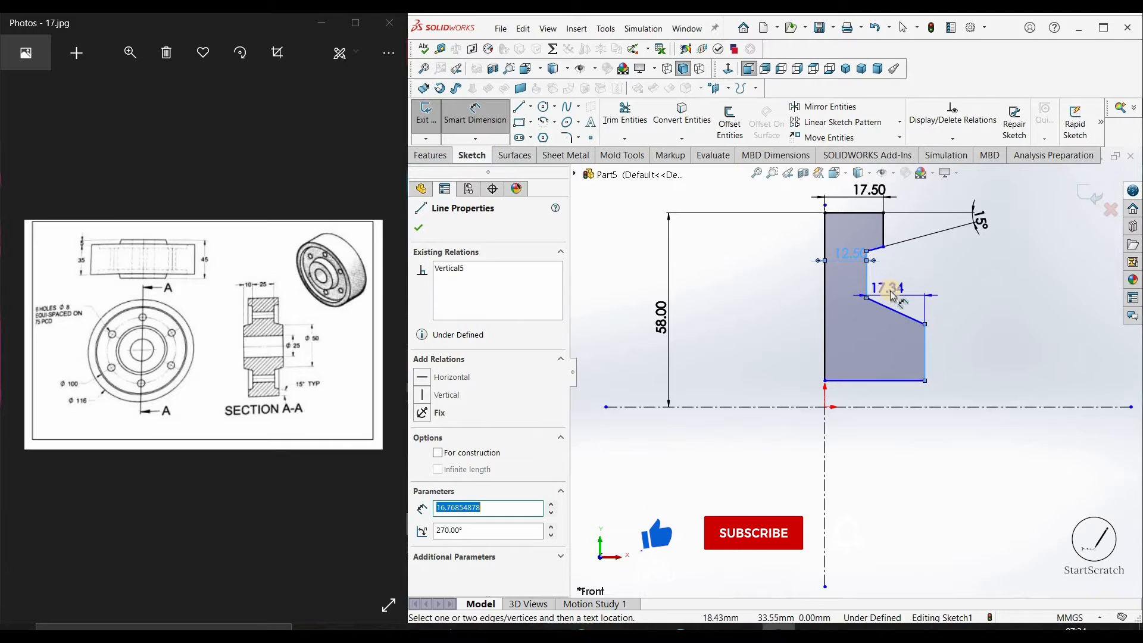
{"action": "left_click", "coordinate": [889, 285]}
{"action": "key", "text": "Return"}
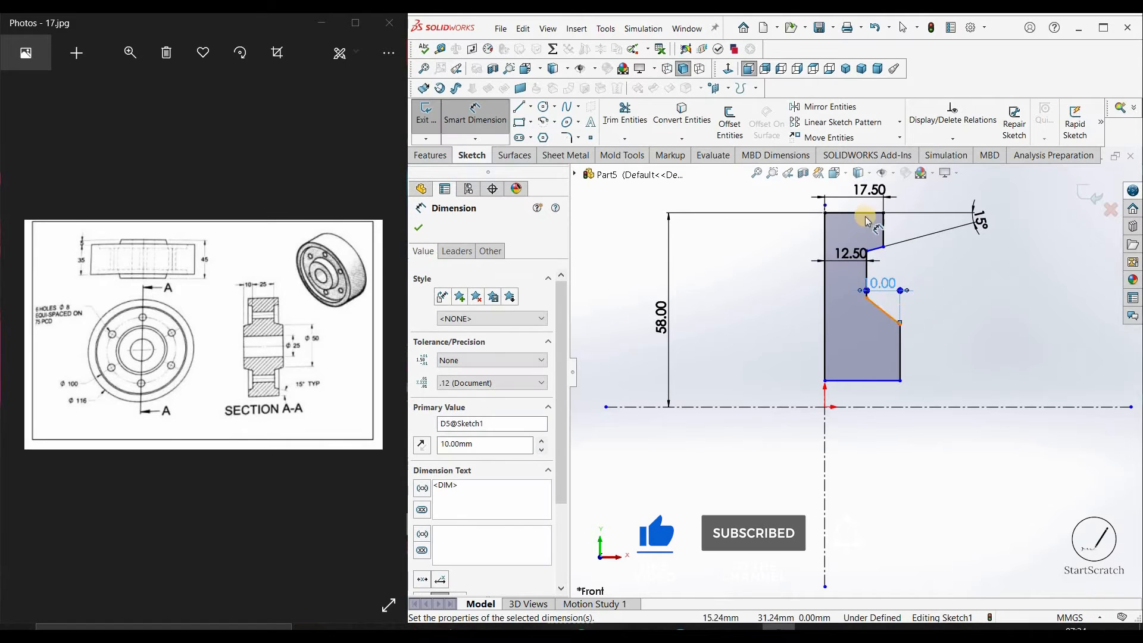
{"action": "left_click", "coordinate": [900, 354]}
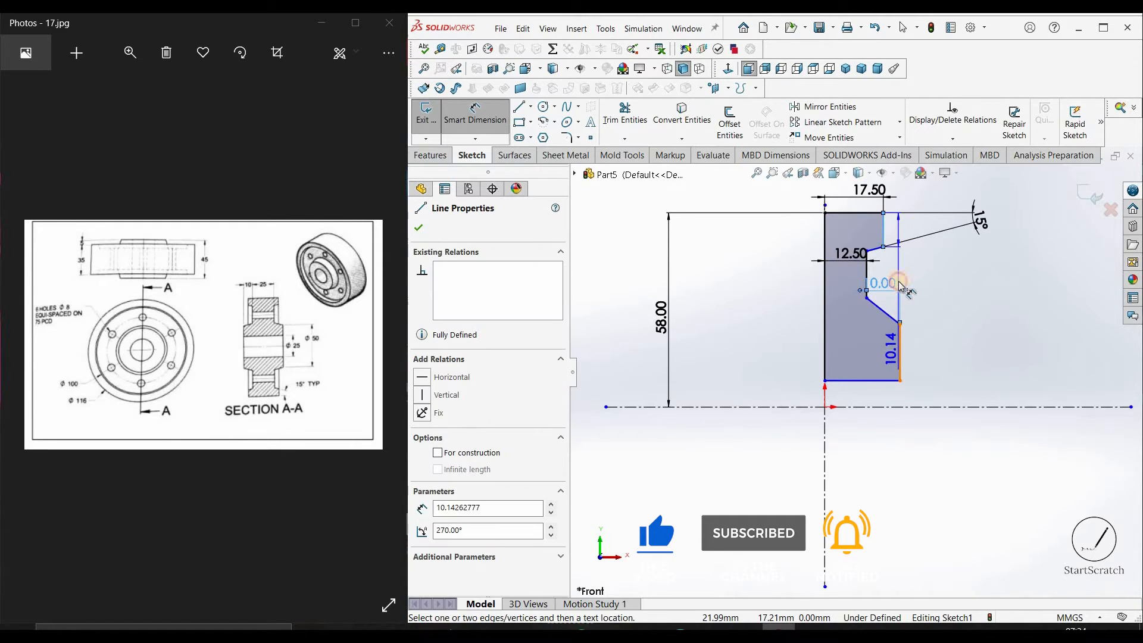
{"action": "left_click", "coordinate": [900, 285]}
{"action": "left_click", "coordinate": [898, 284]}
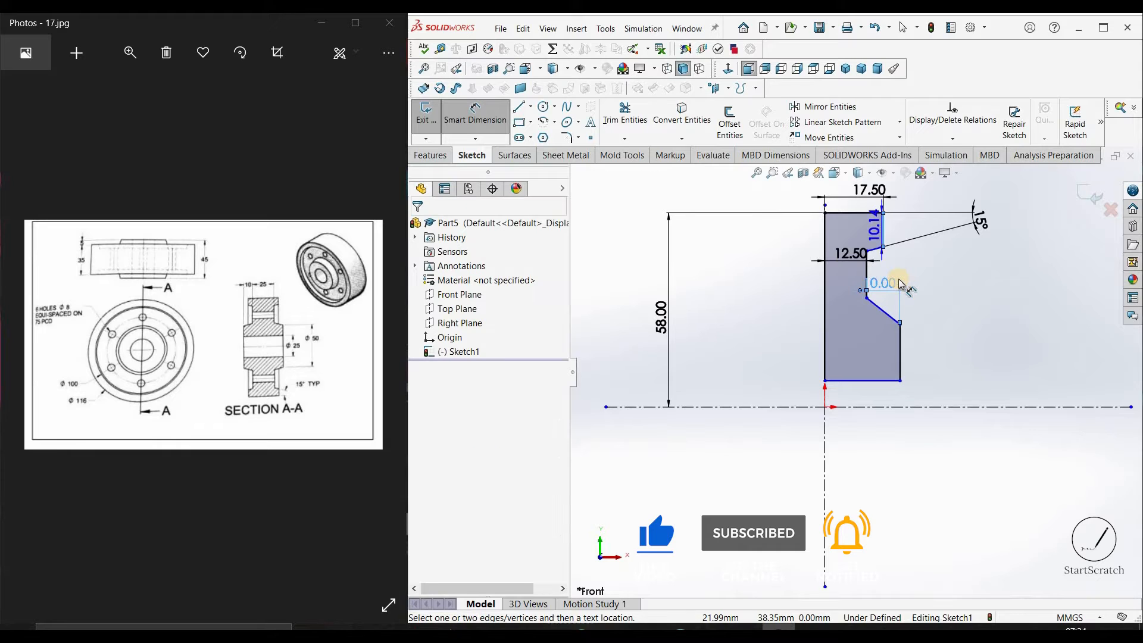
Dimension the profile's lower bore edge 12.5 mm from the horizontal centerline.
{"action": "left_click", "coordinate": [882, 380]}
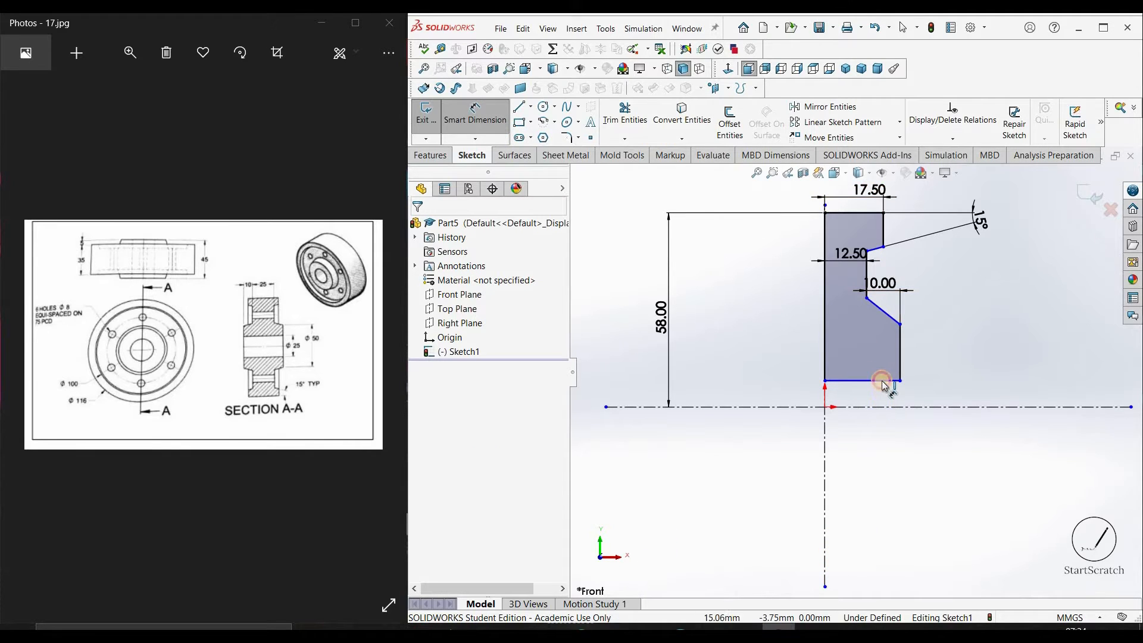
{"action": "left_click", "coordinate": [947, 406]}
{"action": "left_click", "coordinate": [1000, 389]}
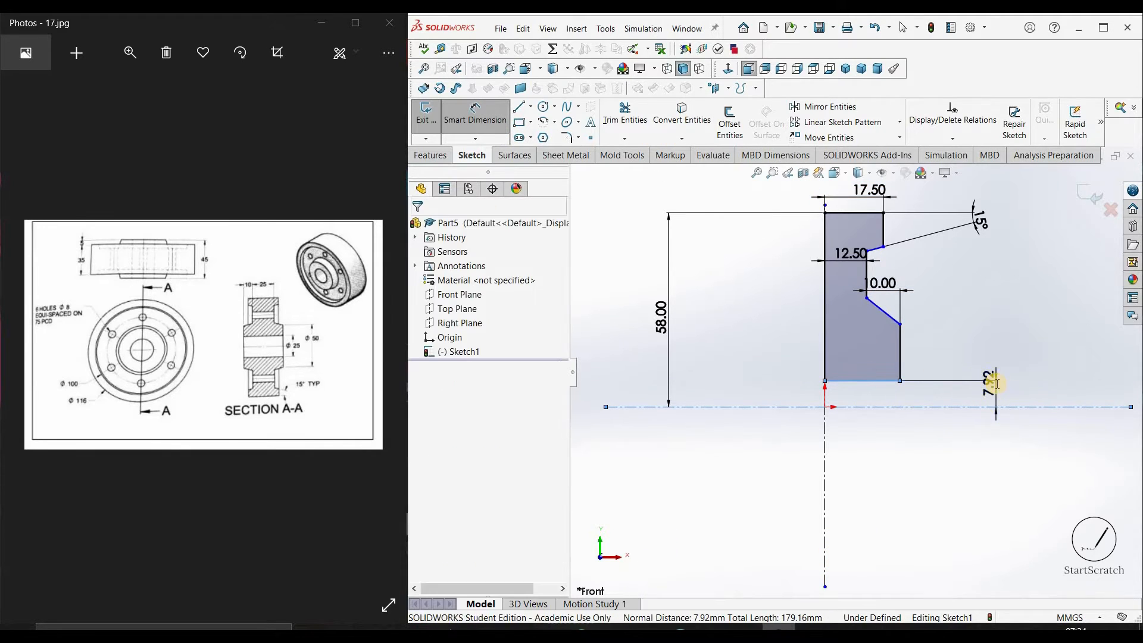
{"action": "type", "text": "12.5"}
{"action": "key", "text": "Return"}
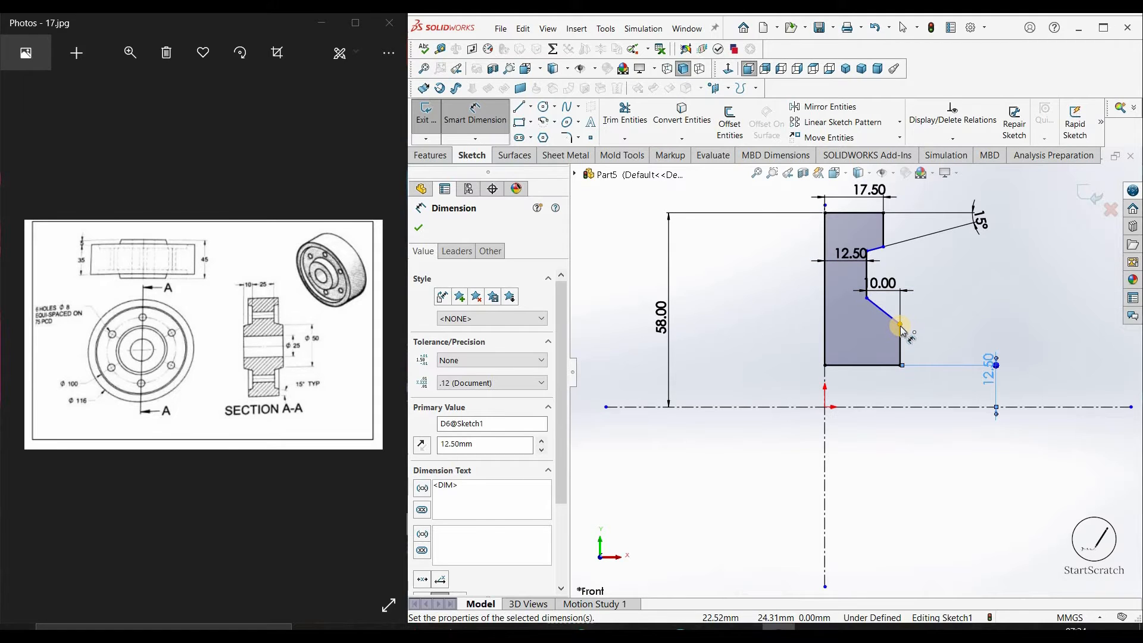
Dimension the upper corner of the hub edge 25 mm from the horizontal centerline.
{"action": "left_click", "coordinate": [930, 400]}
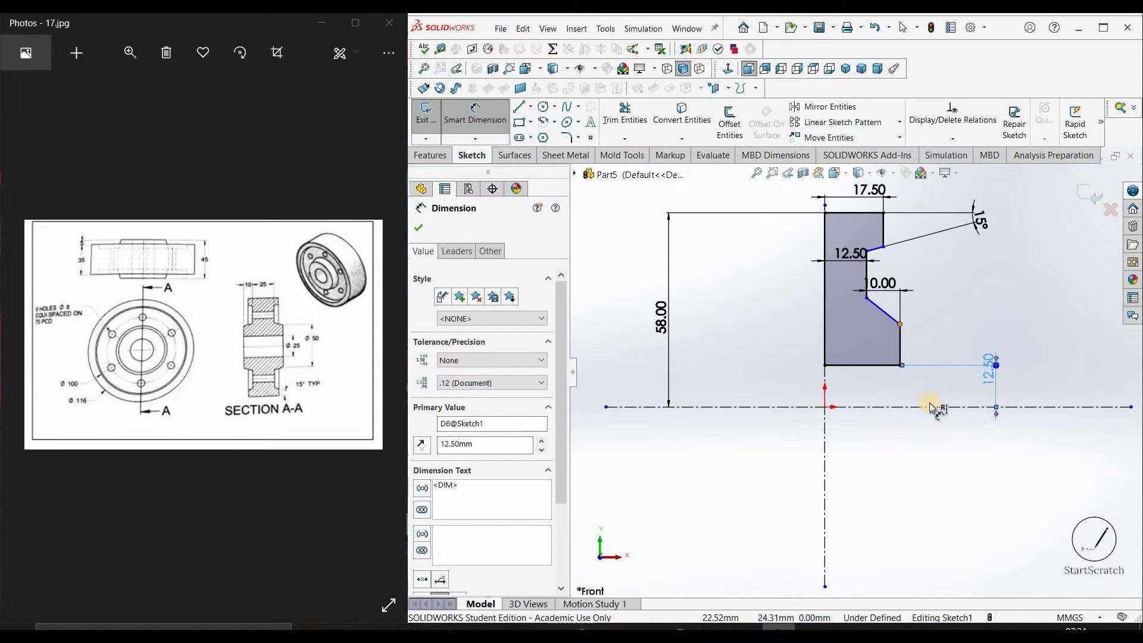
{"action": "left_click", "coordinate": [1038, 355]}
{"action": "type", "text": "25"}
{"action": "key", "text": "Return"}
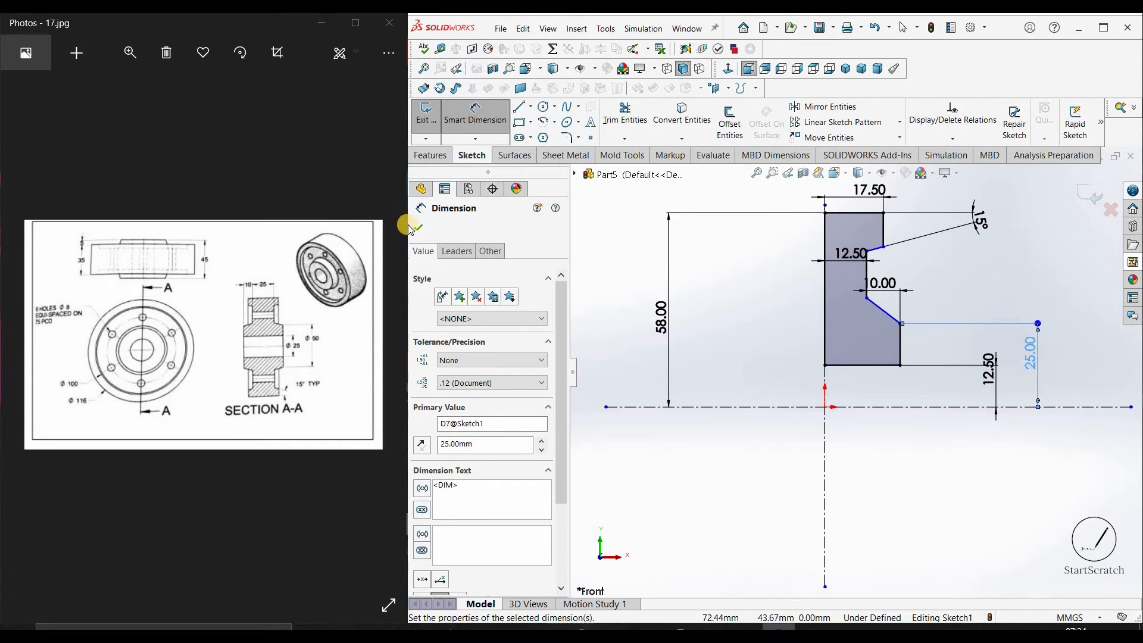
Revolve the profile 360 degrees about the horizontal centerline into a solid half wheel.
{"action": "left_click", "coordinate": [488, 130]}
{"action": "left_click", "coordinate": [430, 155]}
{"action": "left_click", "coordinate": [475, 123]}
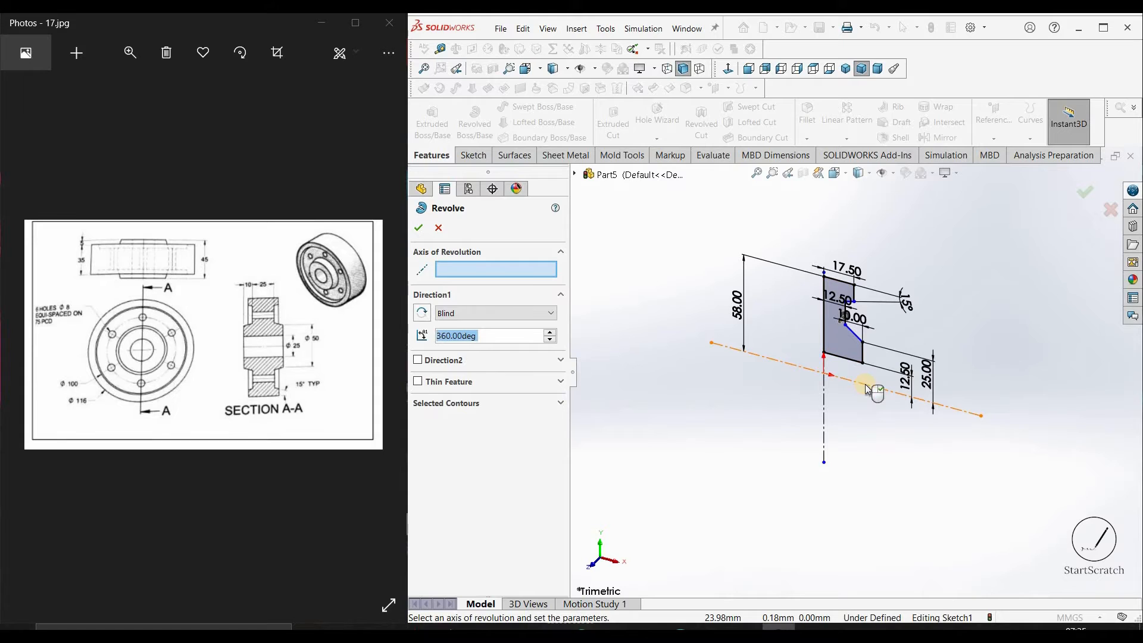
{"action": "left_click", "coordinate": [419, 227]}
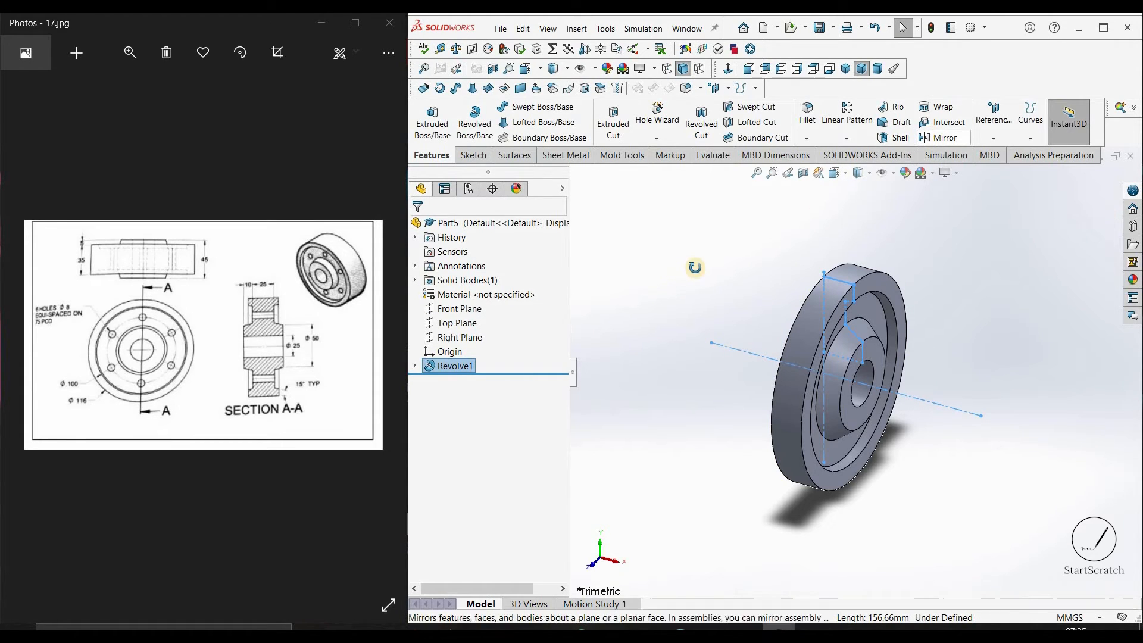
Mirror the revolved half wheel about its flat back face to form the full wheel.
{"action": "middle_click_drag", "start_coordinate": [748, 281], "coordinate": [878, 297]}
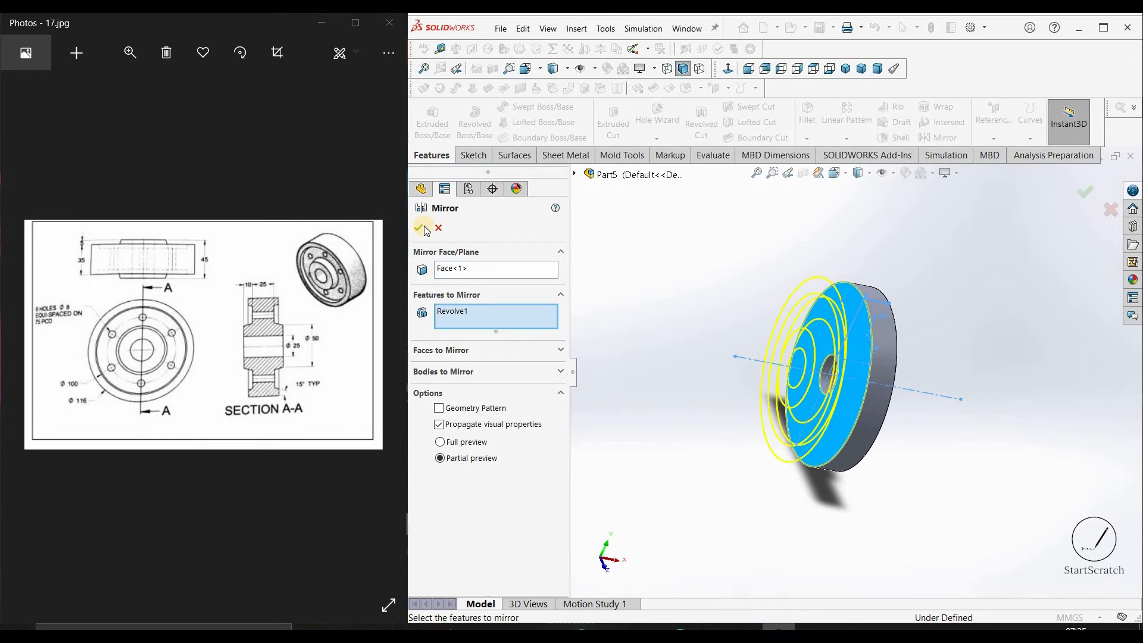
{"action": "middle_click_drag", "start_coordinate": [808, 285], "coordinate": [881, 313]}
Start a sketch on the recessed web face and draw a construction circle about 40 mm in radius centred on the origin.
{"action": "left_click", "coordinate": [884, 316]}
{"action": "left_click", "coordinate": [904, 288]}
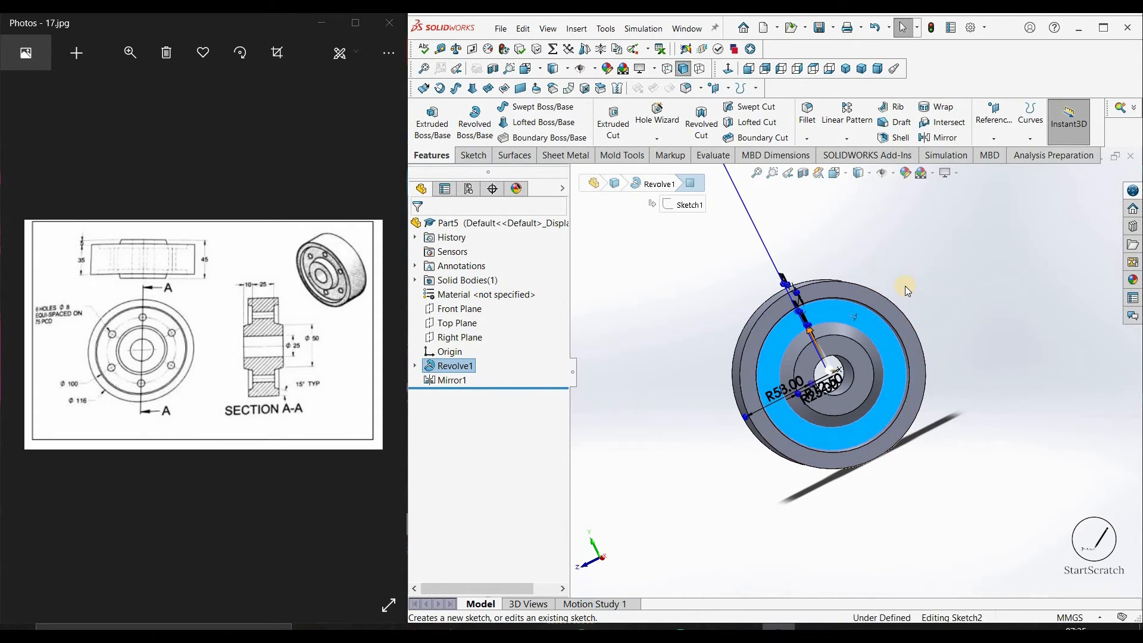
{"action": "key", "text": "space"}
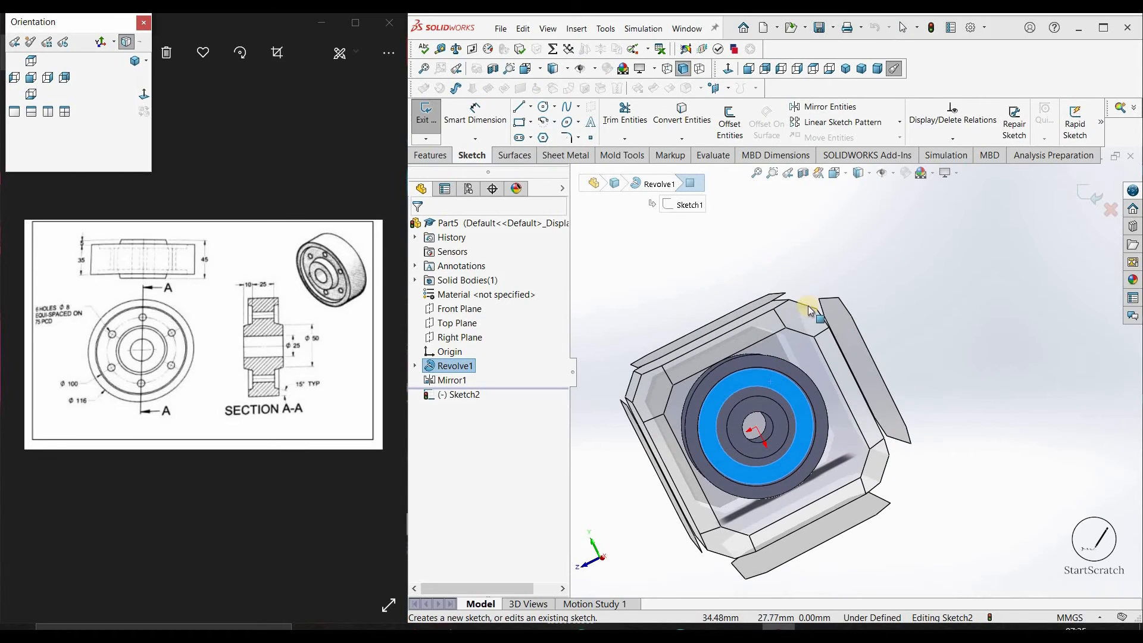
{"action": "key", "text": "ctrl+8"}
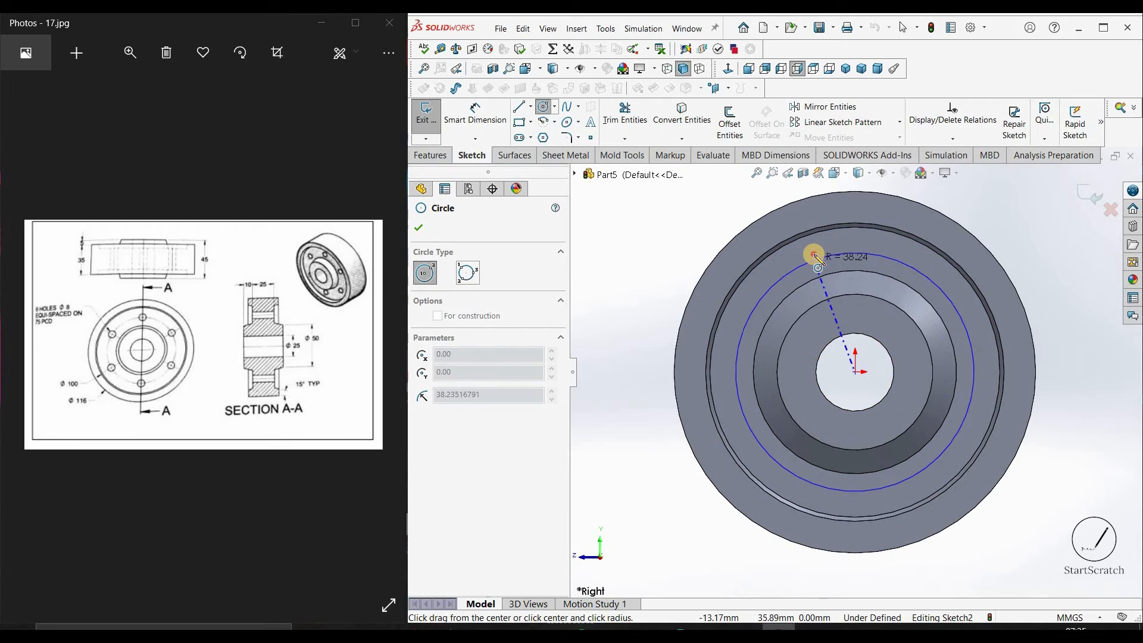
{"action": "left_click", "coordinate": [813, 256]}
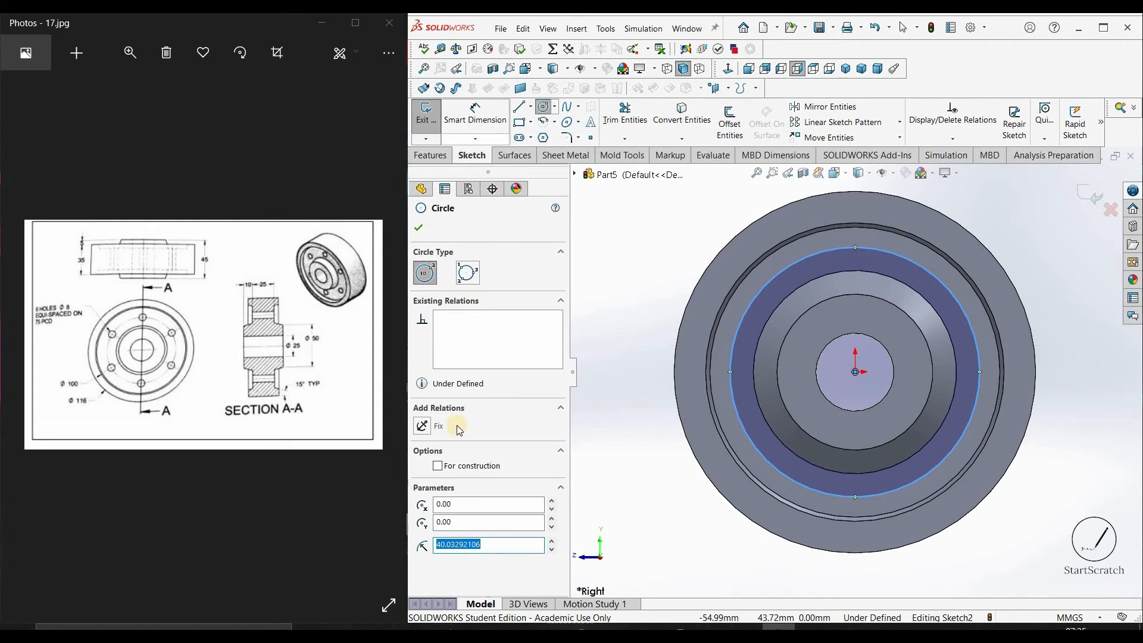
Dimension the construction circle's diameter as 75 mm.
{"action": "left_click", "coordinate": [479, 117]}
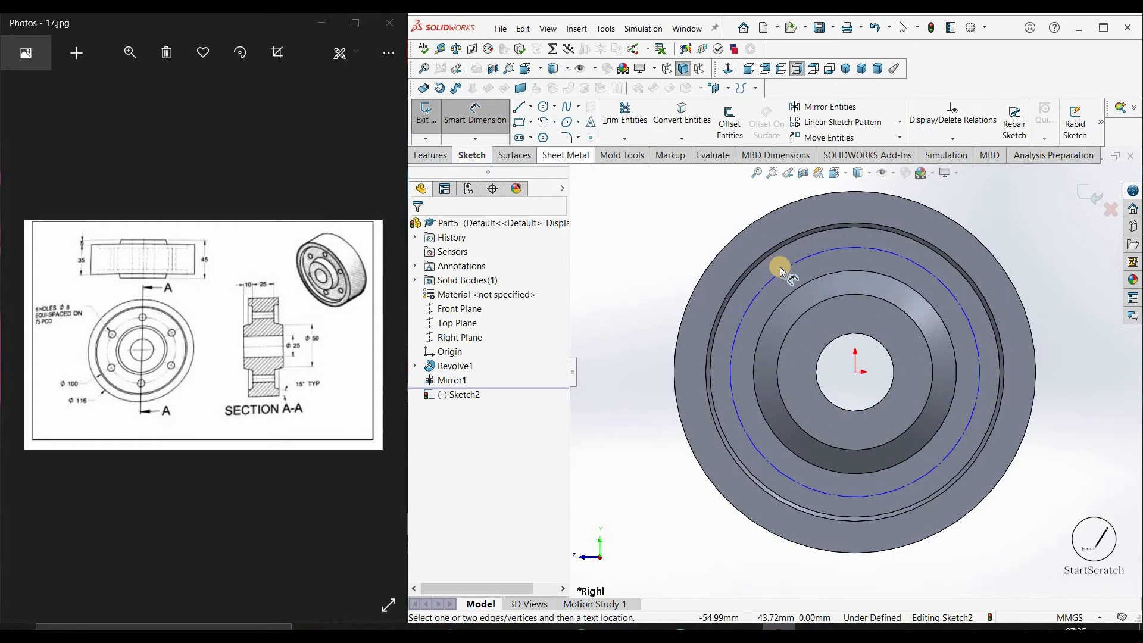
{"action": "left_click", "coordinate": [751, 302]}
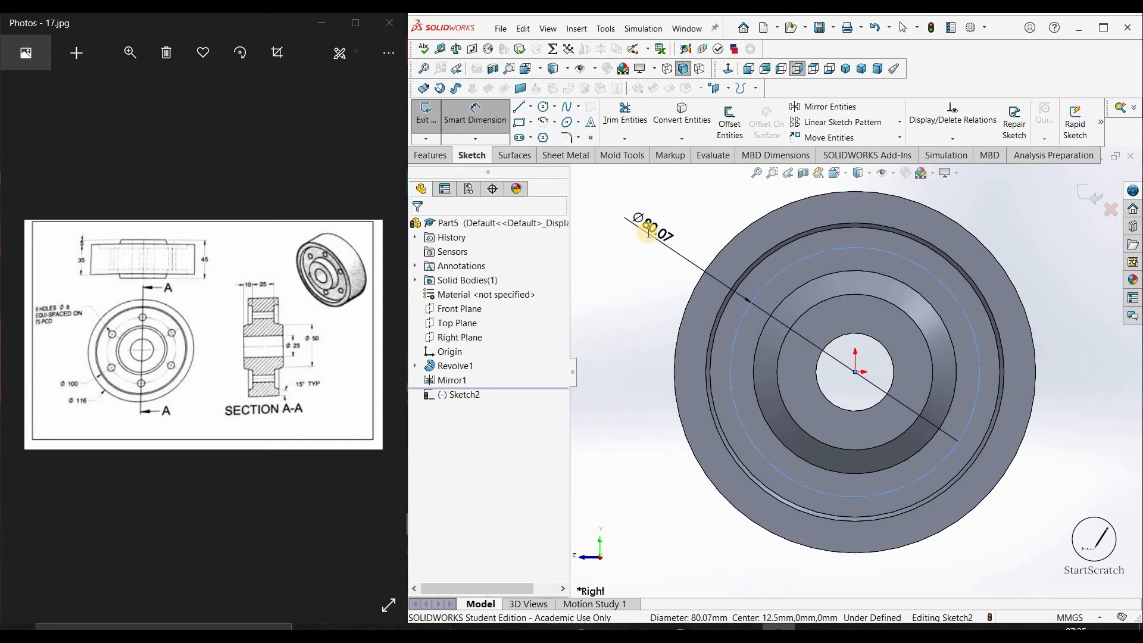
{"action": "left_click", "coordinate": [649, 236]}
{"action": "type", "text": "75"}
{"action": "key", "text": "Return"}
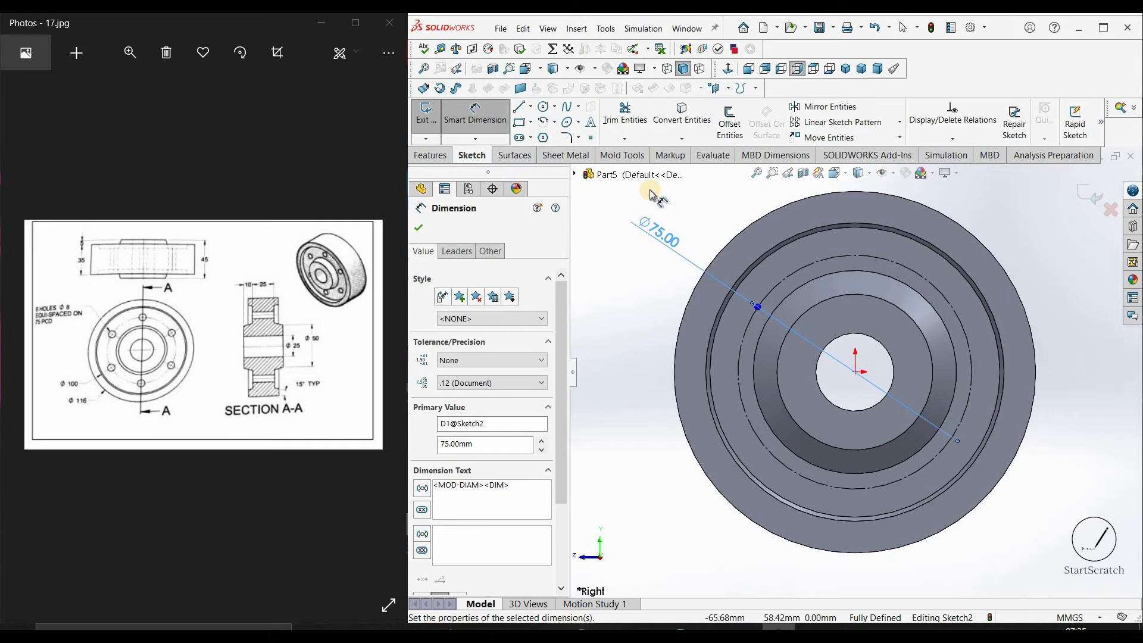
Draw a hole circle centred on the uppermost point of the construction circle and dimension its diameter as 8 mm.
{"action": "left_click", "coordinate": [543, 111]}
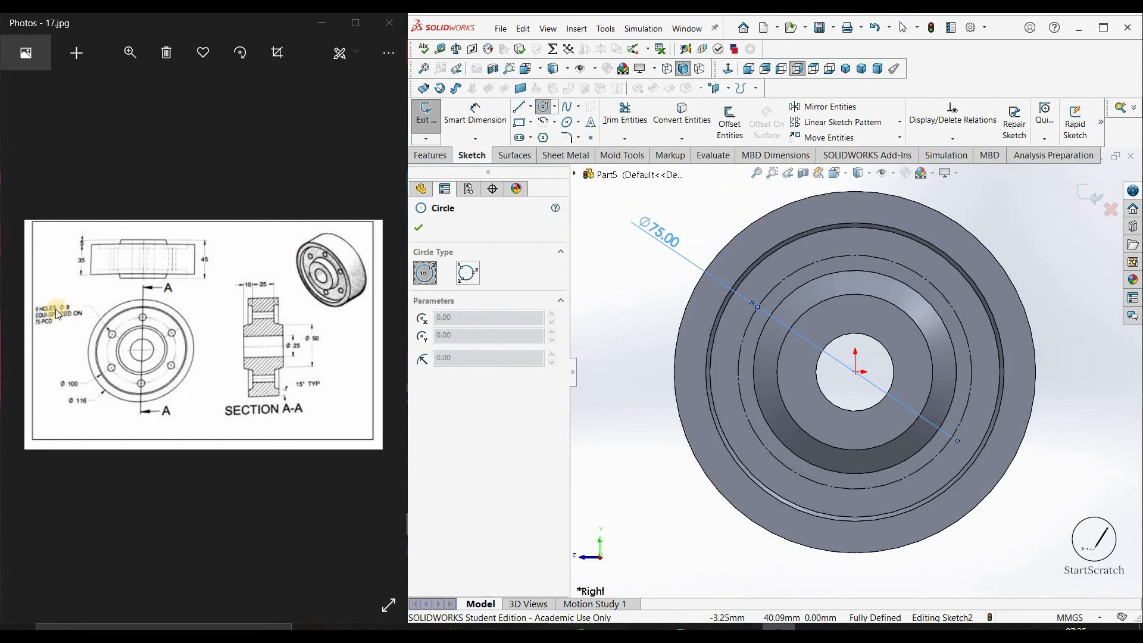
{"action": "left_click", "coordinate": [855, 255]}
{"action": "left_click", "coordinate": [857, 243]}
{"action": "left_click", "coordinate": [474, 114]}
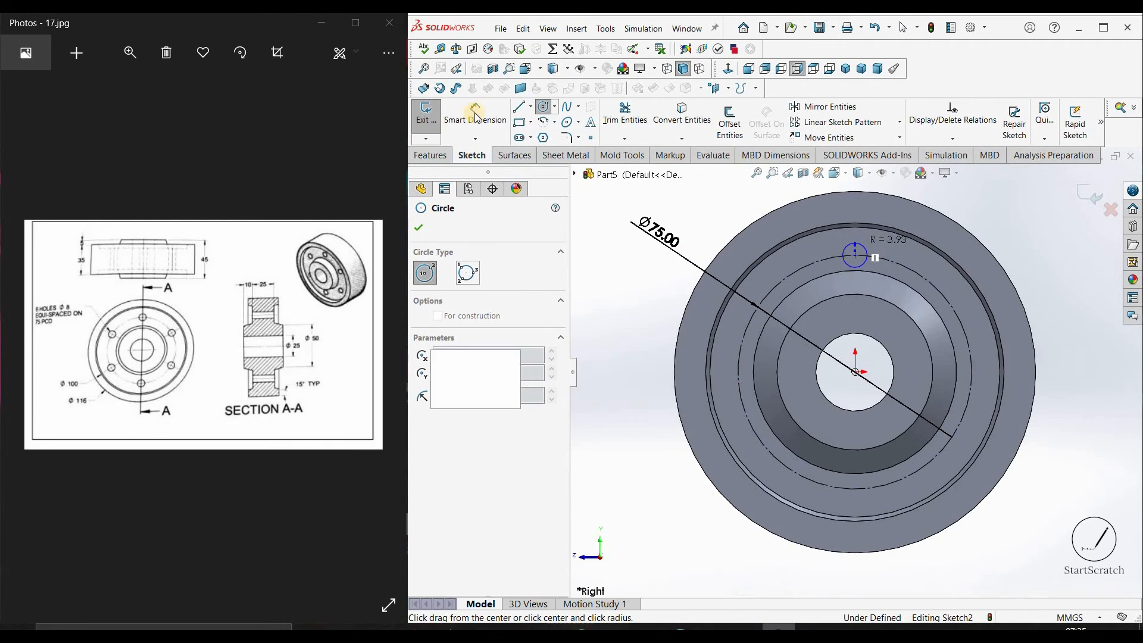
{"action": "left_click", "coordinate": [866, 252]}
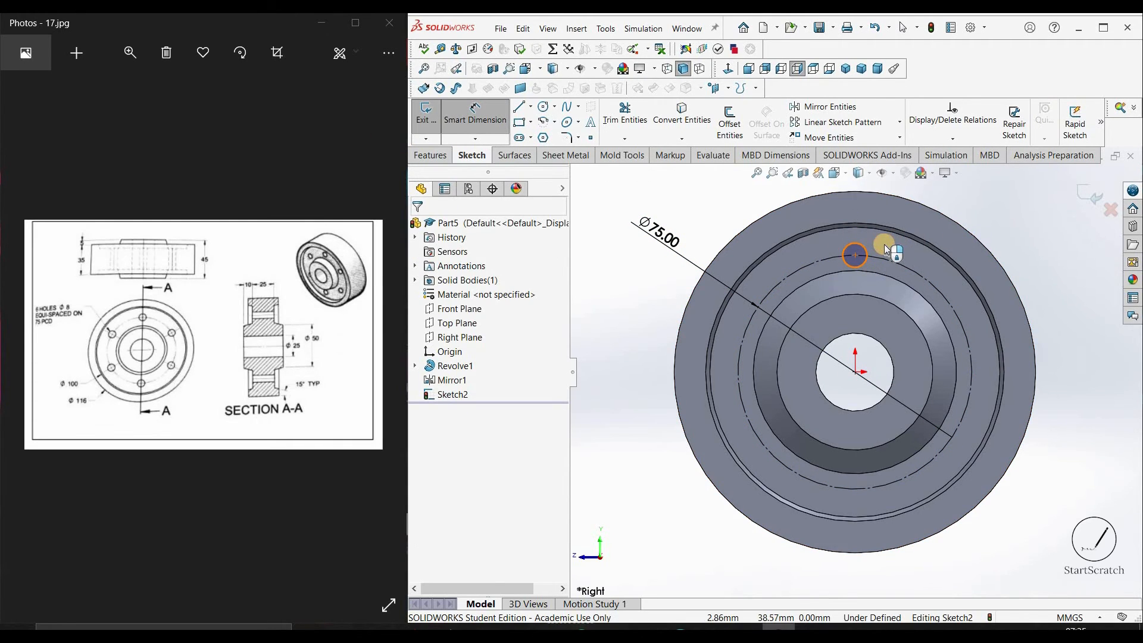
{"action": "left_click", "coordinate": [886, 245]}
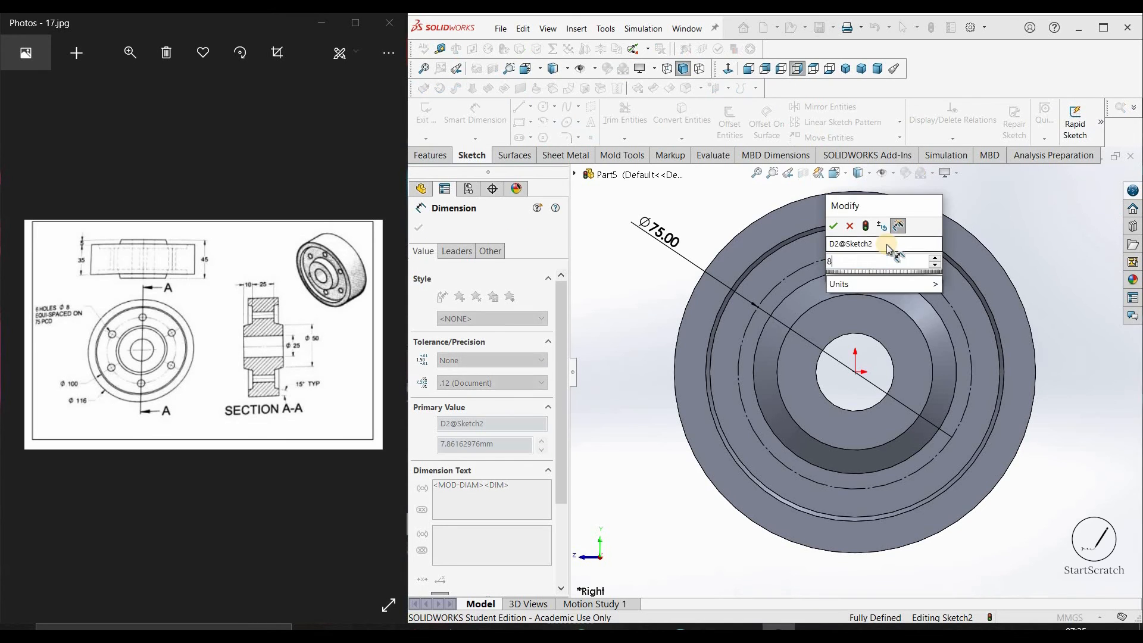
{"action": "type", "text": "8"}
{"action": "key", "text": "Return"}
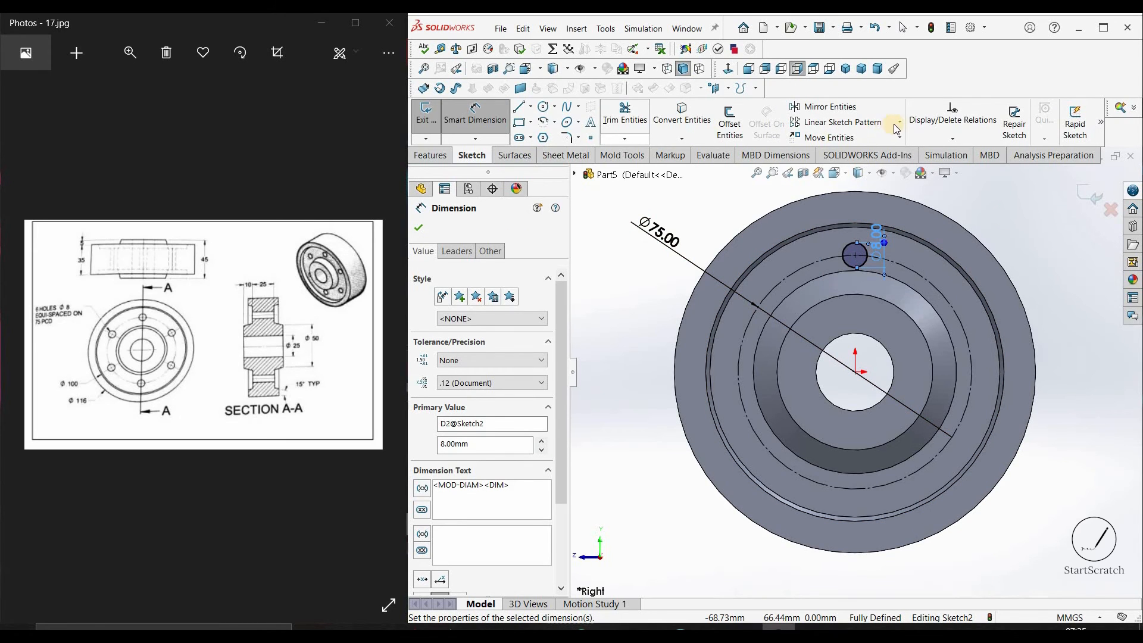
Create a circular sketch pattern of the 8 mm circle about the origin with 6 equally spaced instances over 360 degrees.
{"action": "left_click", "coordinate": [899, 123]}
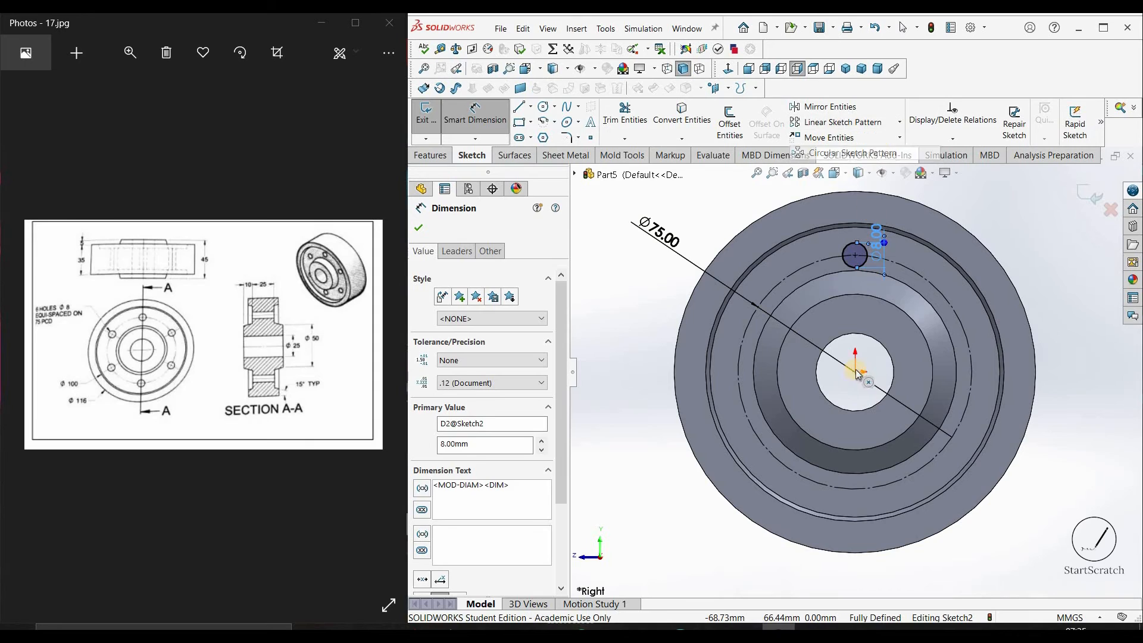
{"action": "left_click", "coordinate": [868, 151]}
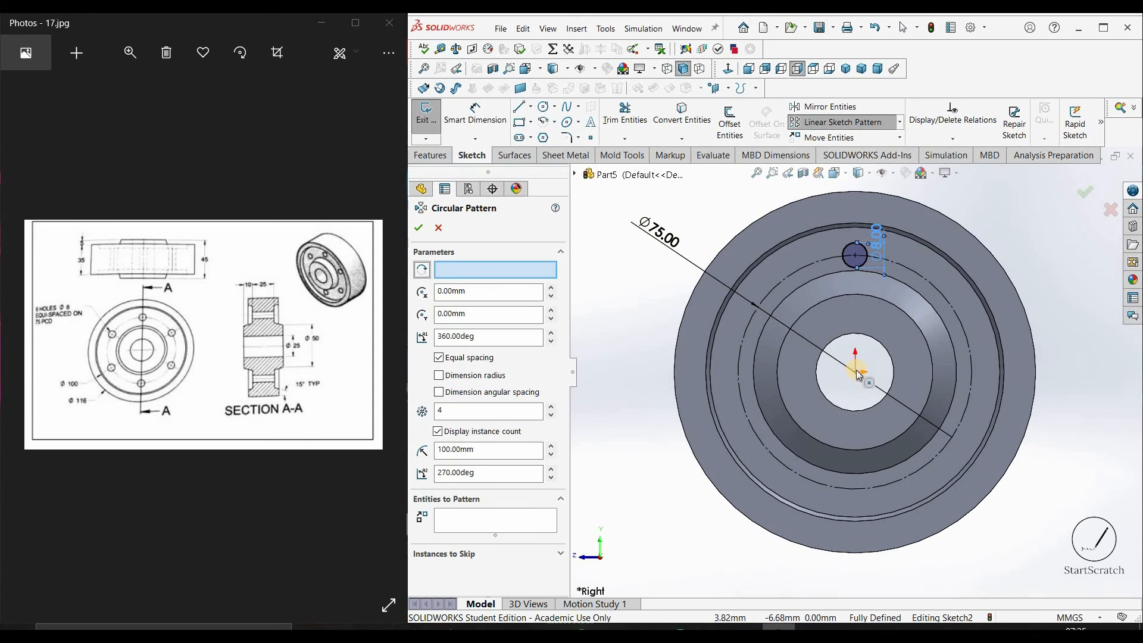
{"action": "left_click", "coordinate": [870, 266]}
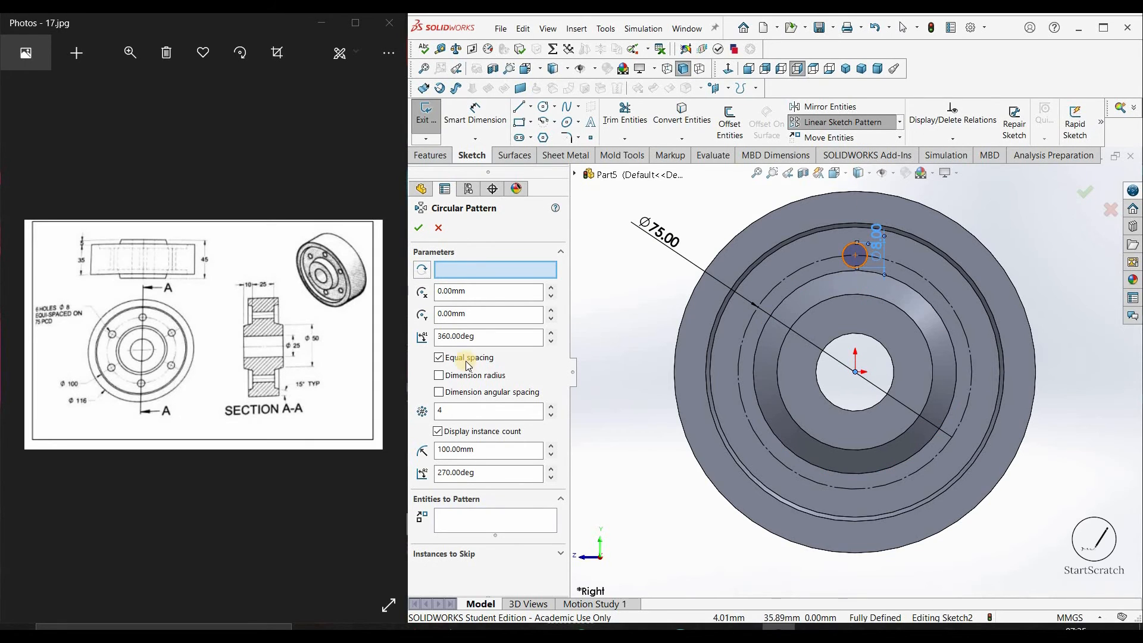
{"action": "left_click", "coordinate": [459, 408]}
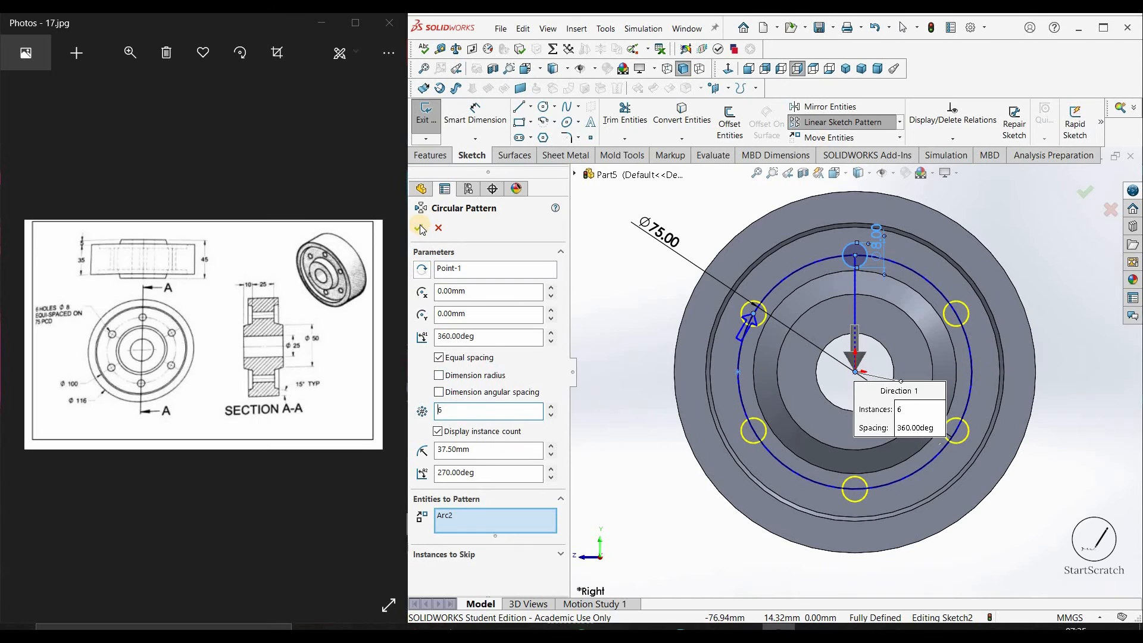
{"action": "key", "text": "Return"}
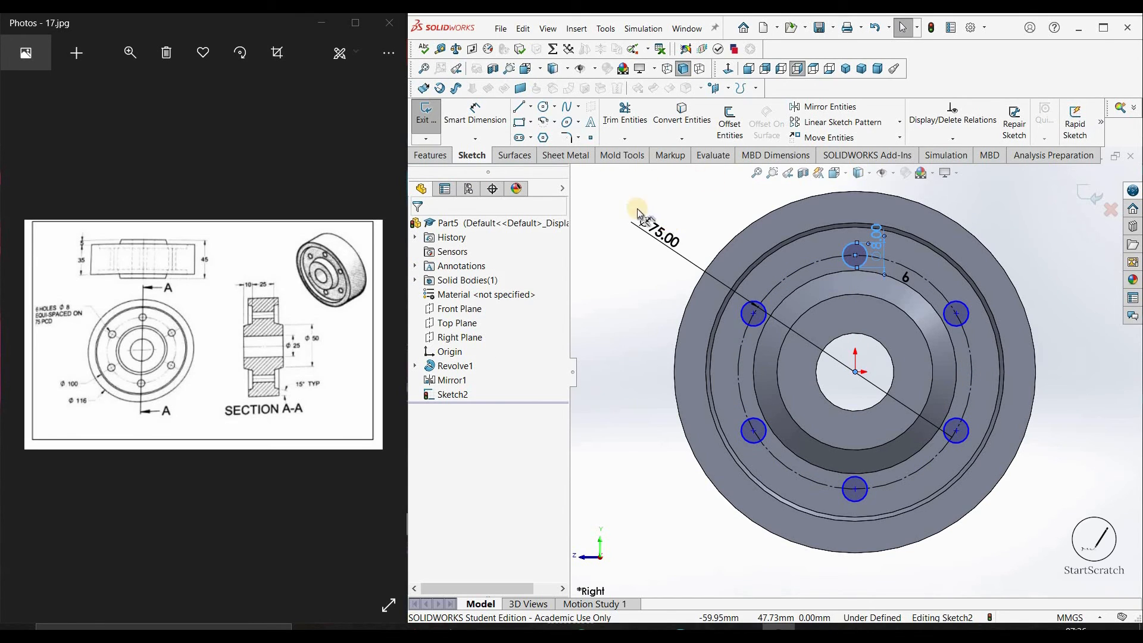
Cut-extrude the six patterned circles through the wheel's web, extending the cut depth beyond the opposite side.
{"action": "left_click", "coordinate": [430, 155]}
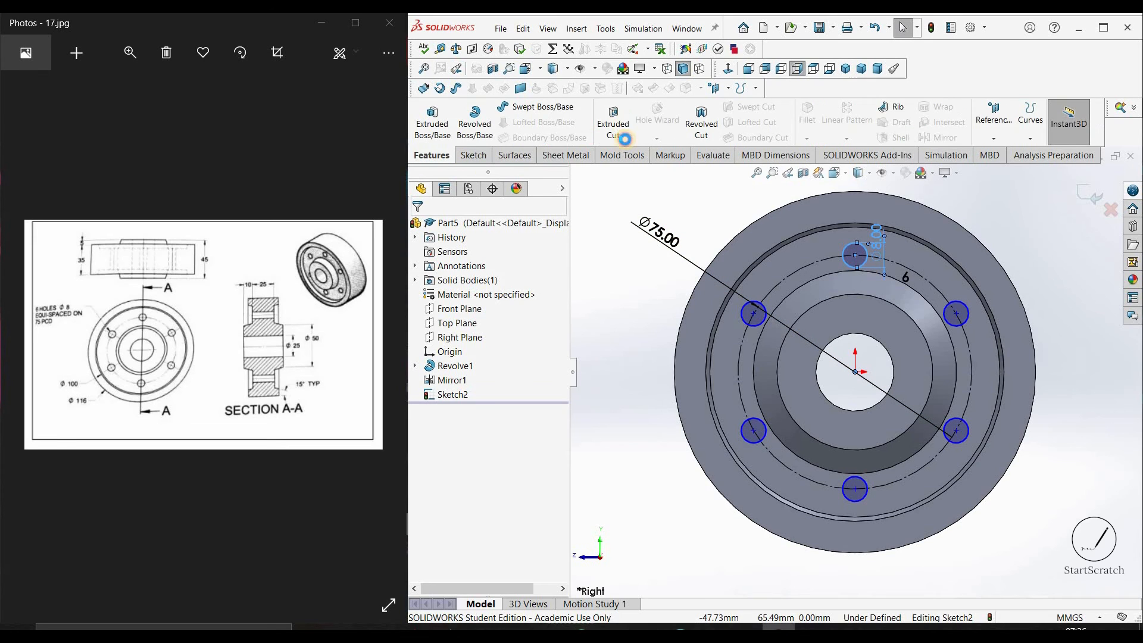
{"action": "left_click", "coordinate": [613, 122]}
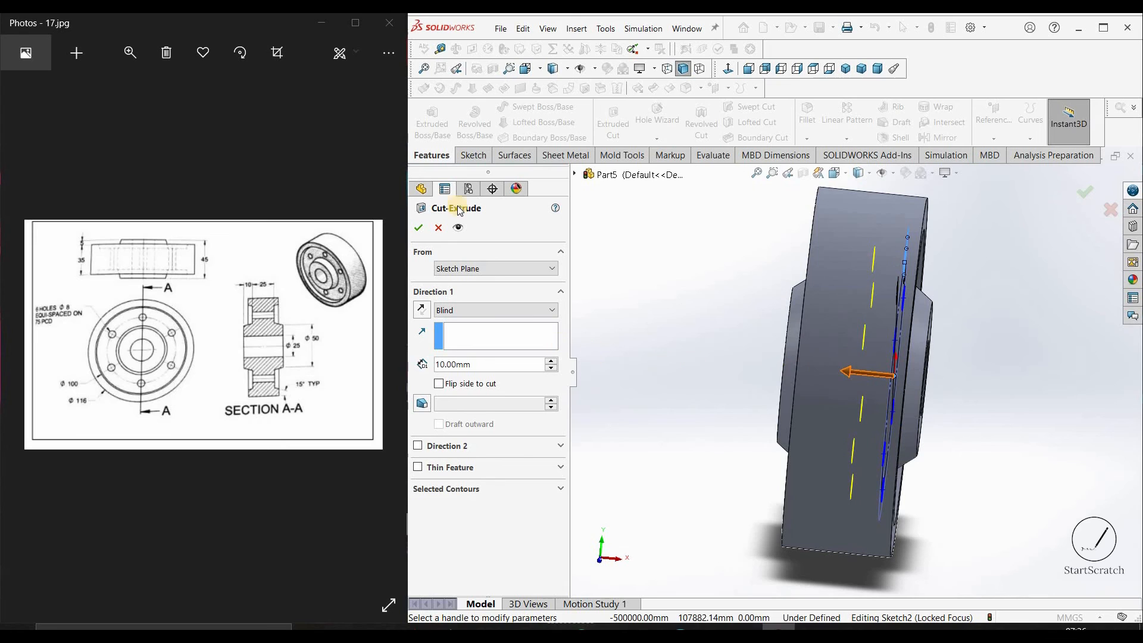
{"action": "left_click_drag", "start_coordinate": [833, 365], "coordinate": [647, 352]}
{"action": "mouse_move", "coordinate": [724, 276]}
{"action": "middle_mouse_down"}
{"action": "mouse_move", "coordinate": [704, 255]}
{"action": "mouse_move", "coordinate": [656, 243]}
{"action": "mouse_move", "coordinate": [664, 262]}
{"action": "mouse_move", "coordinate": [869, 289]}
{"action": "mouse_move", "coordinate": [824, 216]}
{"action": "mouse_move", "coordinate": [823, 285]}
{"action": "mouse_move", "coordinate": [936, 314]}
{"action": "middle_mouse_up"}
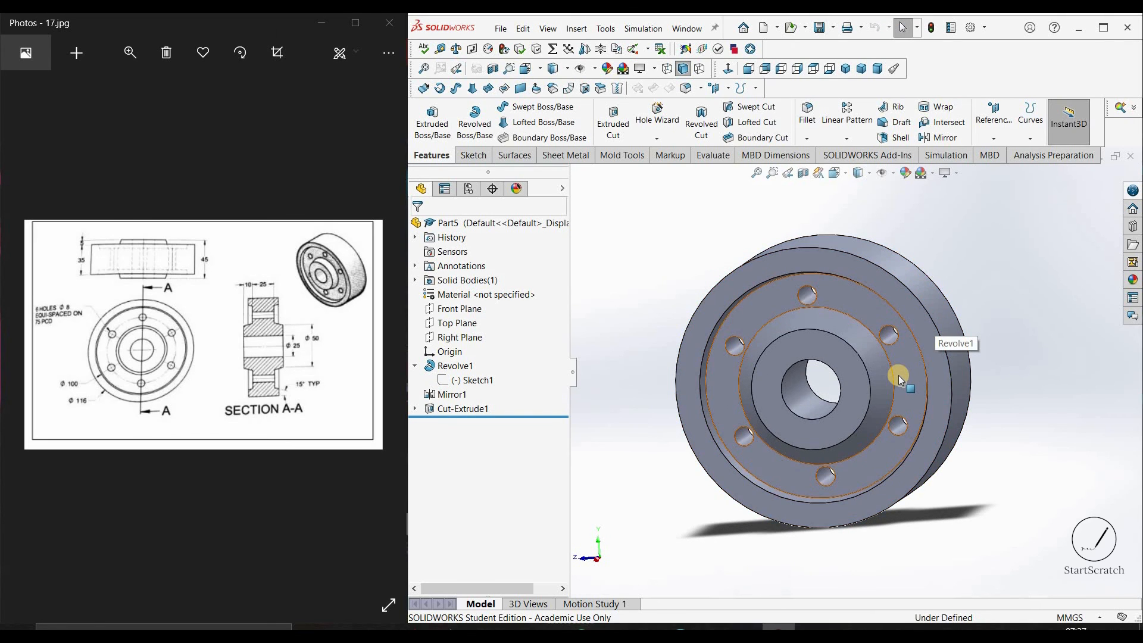